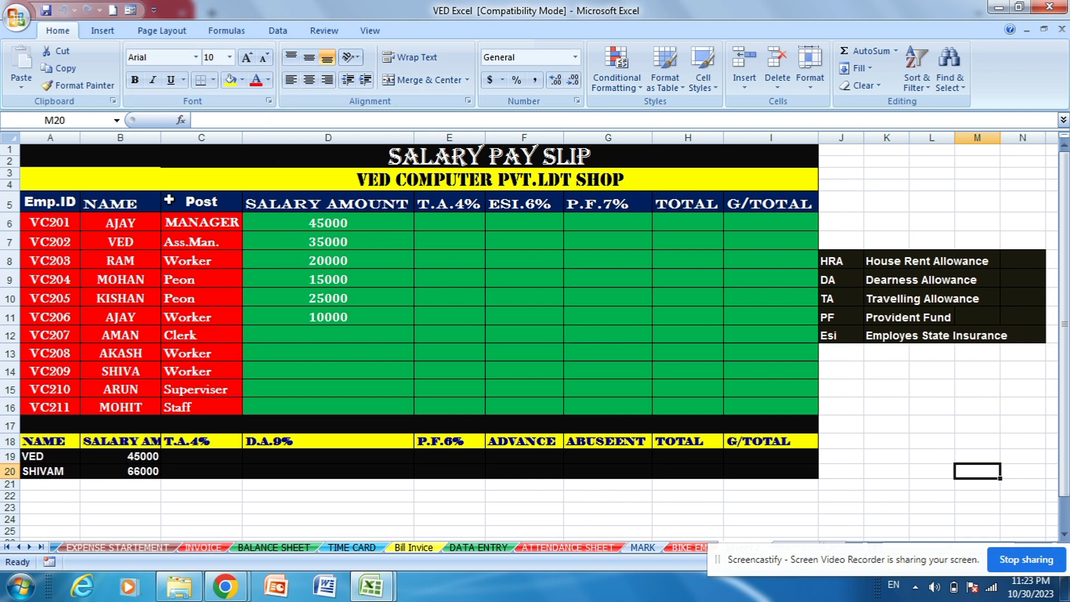
Review the pay slip's employee ID, name, post and salary amount columns, focusing on the first employee's row.
{"action": "left_click", "coordinate": [120, 161]}
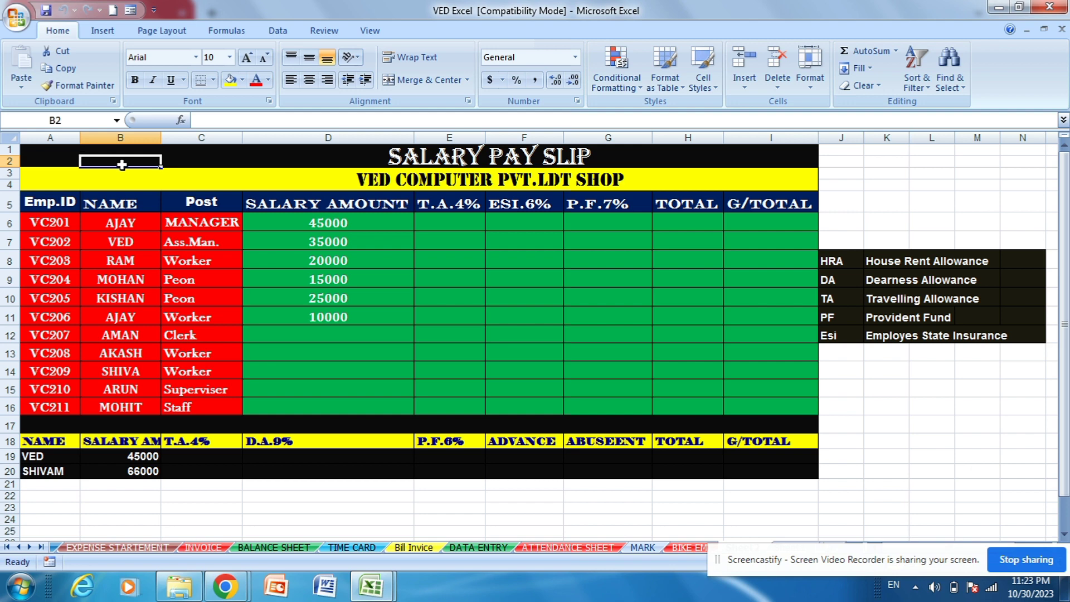
{"action": "left_click", "coordinate": [263, 235]}
{"action": "left_click", "coordinate": [471, 236]}
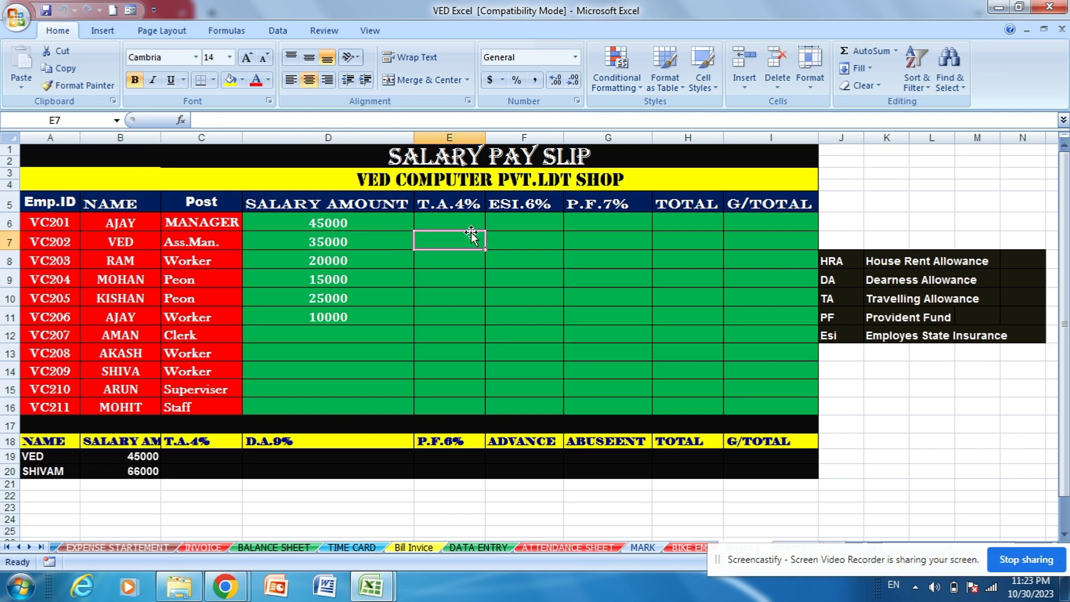
{"action": "left_click", "coordinate": [466, 219]}
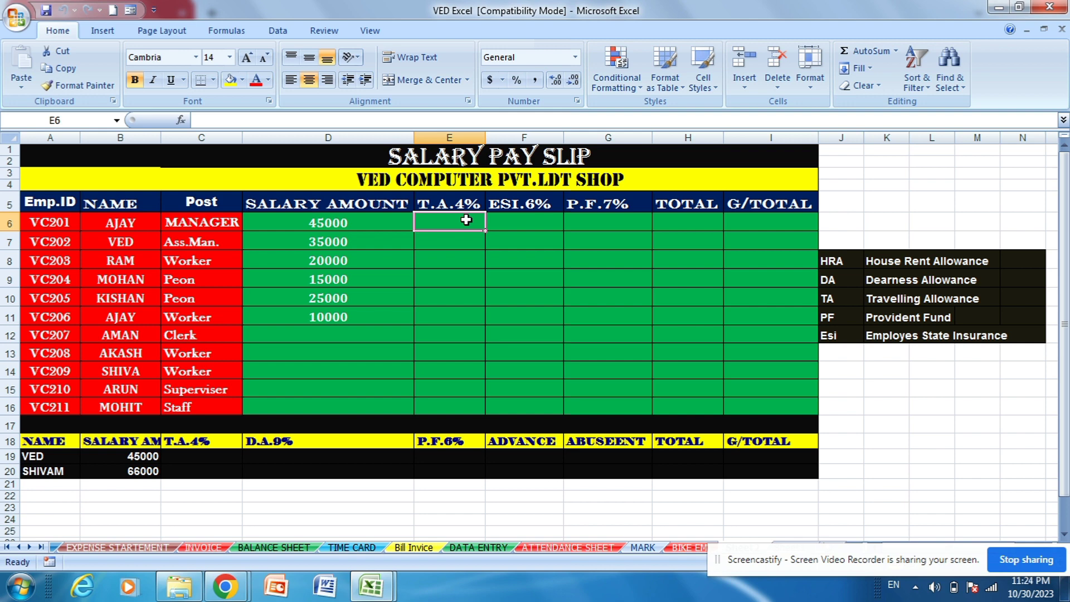
{"action": "left_click", "coordinate": [300, 229]}
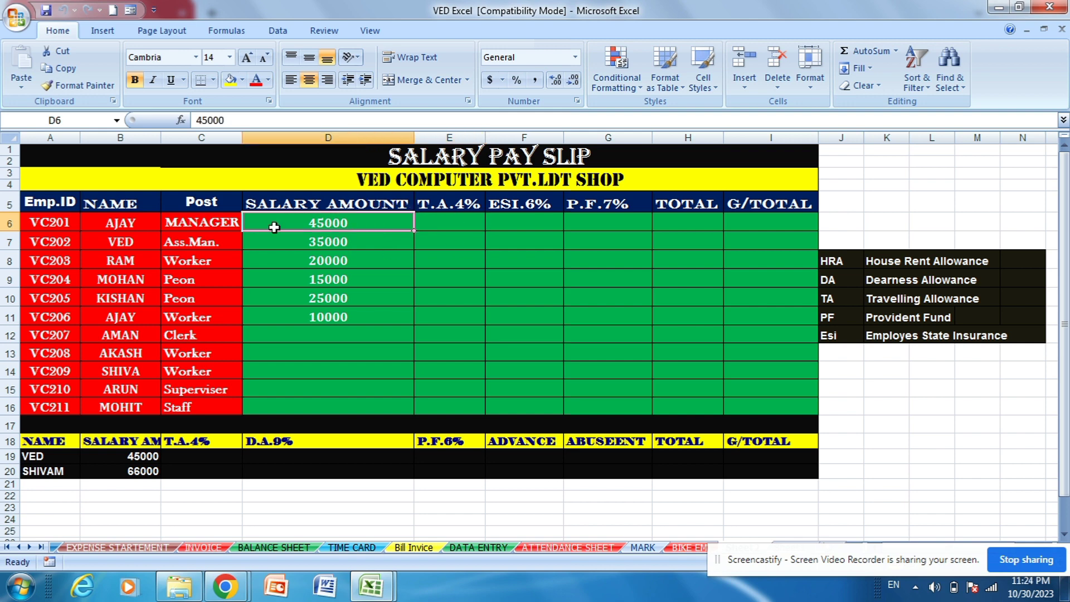
{"action": "left_click", "coordinate": [126, 232]}
{"action": "left_click_drag", "start_coordinate": [62, 224], "coordinate": [60, 397]}
{"action": "left_click", "coordinate": [105, 230]}
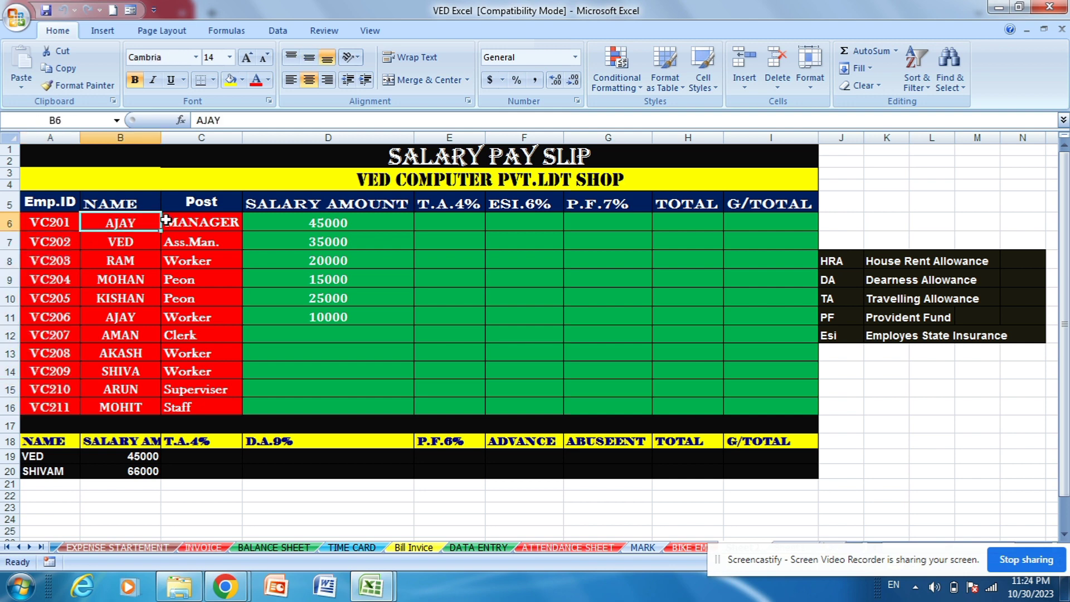
{"action": "left_click", "coordinate": [228, 223]}
{"action": "left_click", "coordinate": [227, 273]}
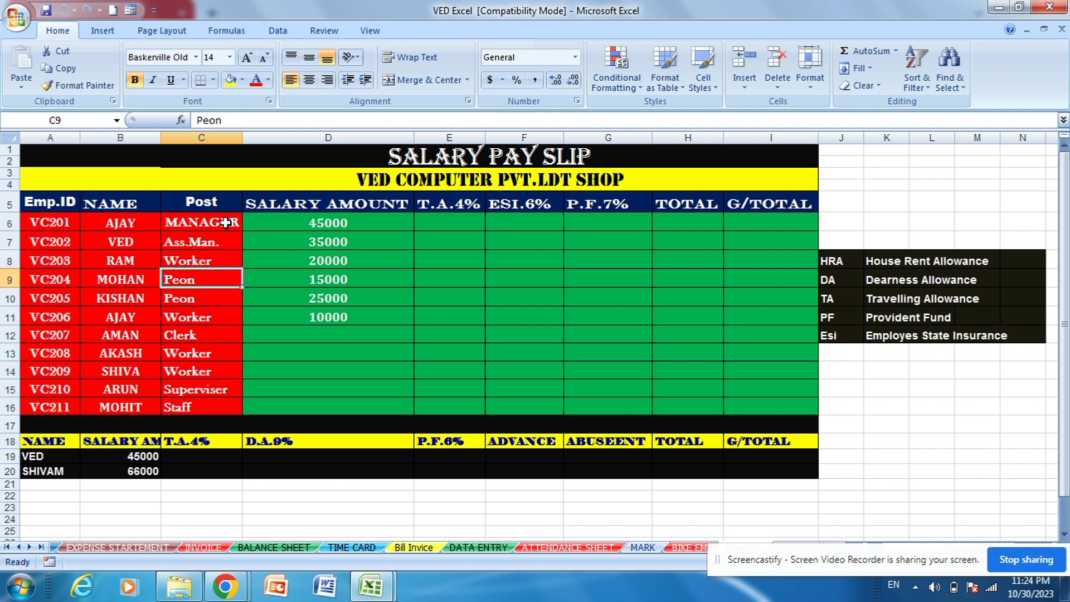
{"action": "left_click_drag", "start_coordinate": [50, 203], "coordinate": [468, 188]}
{"action": "left_click_drag", "start_coordinate": [359, 239], "coordinate": [339, 224]}
{"action": "left_click", "coordinate": [270, 222]}
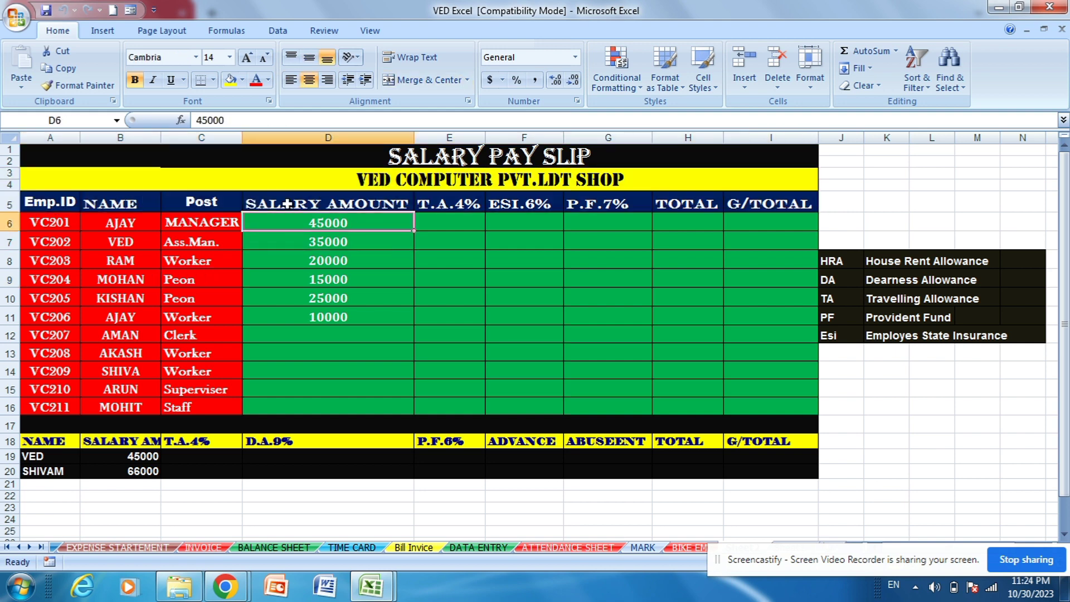
{"action": "left_click", "coordinate": [341, 206]}
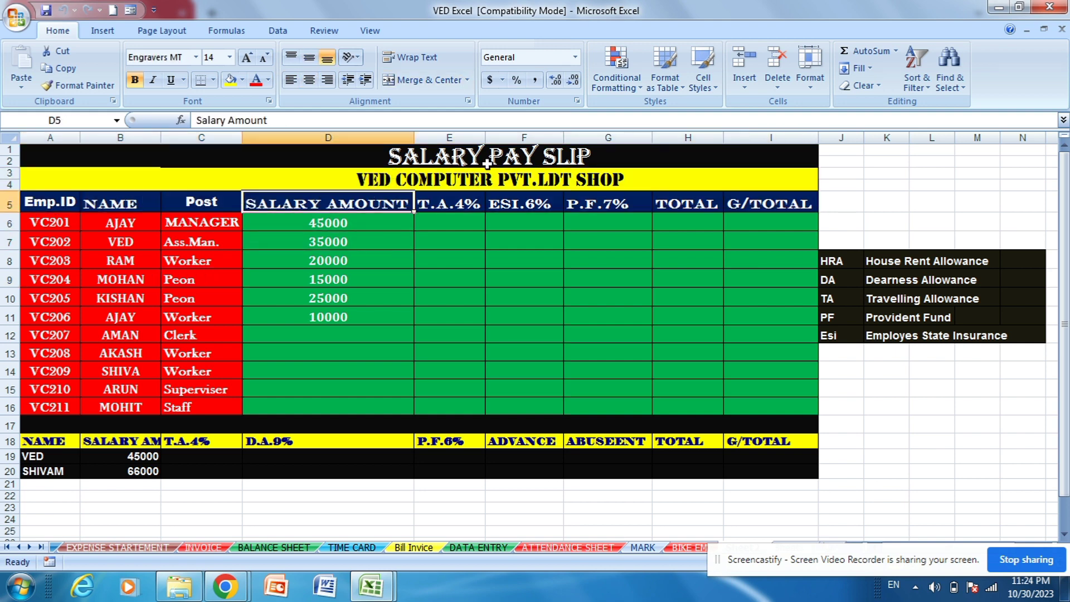
{"action": "left_click", "coordinate": [404, 237]}
{"action": "left_click", "coordinate": [375, 221]}
{"action": "left_click", "coordinate": [375, 255]}
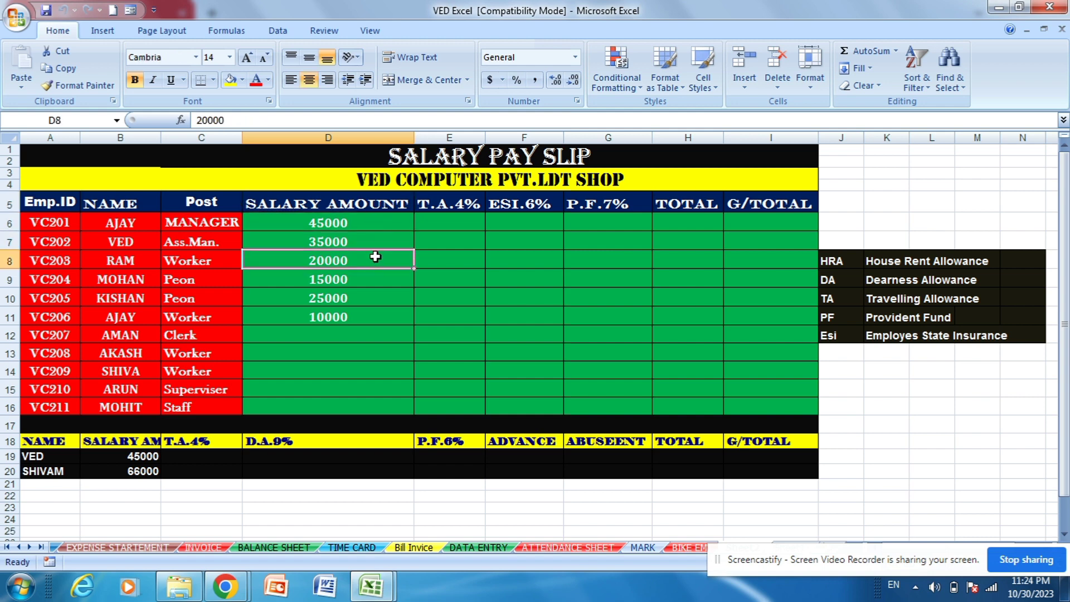
{"action": "left_click", "coordinate": [387, 205]}
{"action": "left_click", "coordinate": [376, 226]}
{"action": "left_click", "coordinate": [47, 229]}
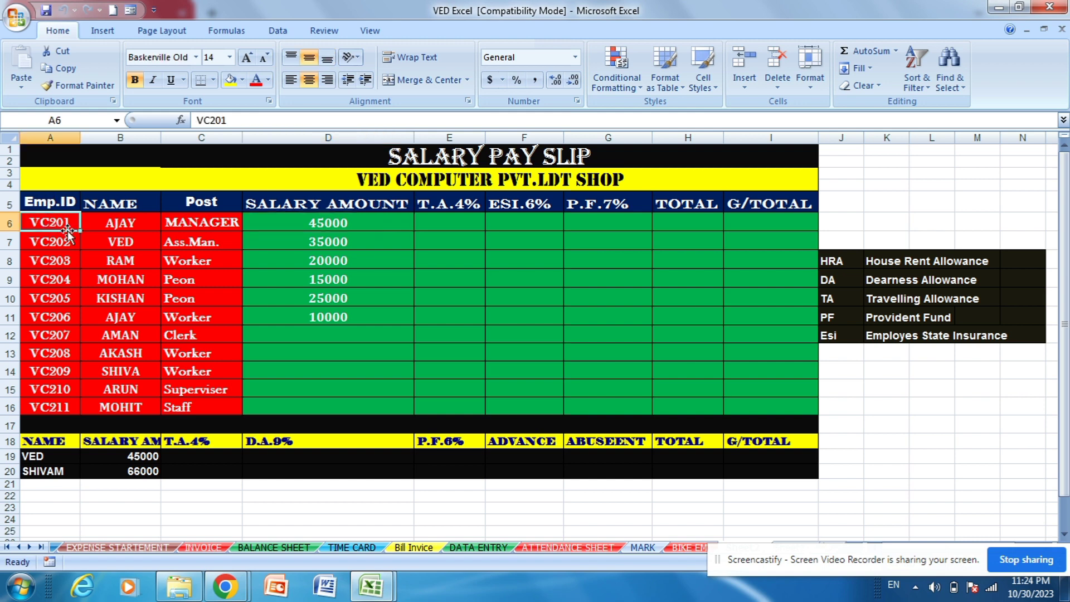
{"action": "left_click", "coordinate": [129, 225]}
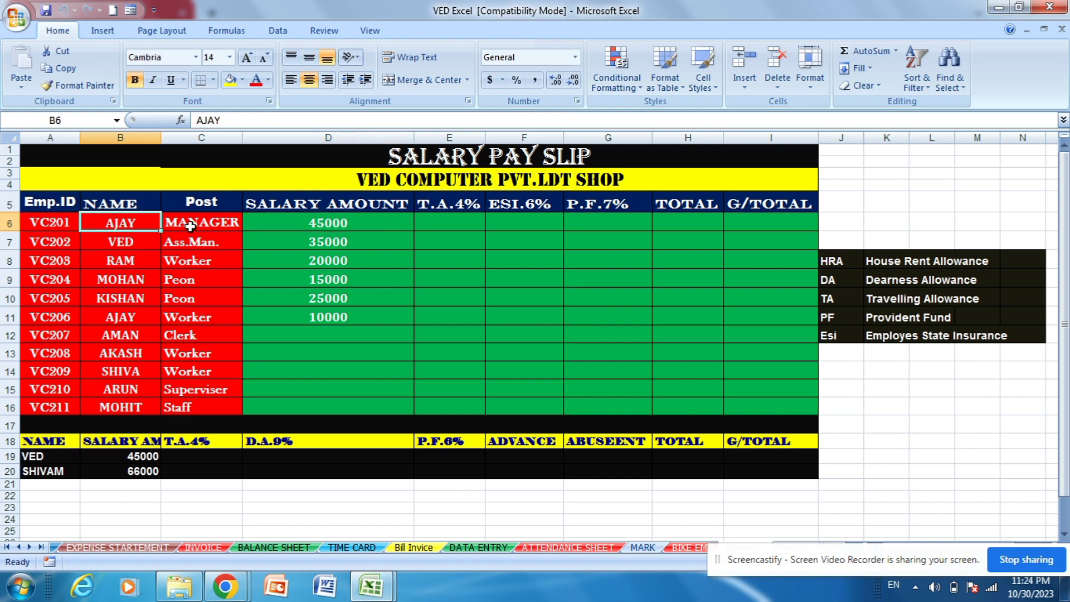
{"action": "left_click", "coordinate": [211, 223]}
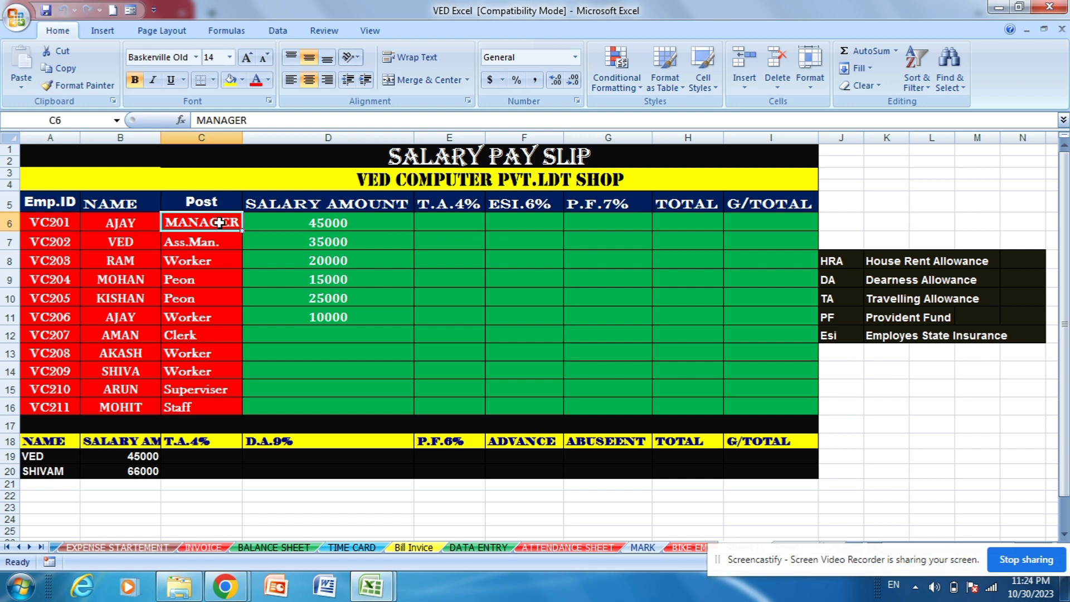
{"action": "left_click", "coordinate": [46, 228]}
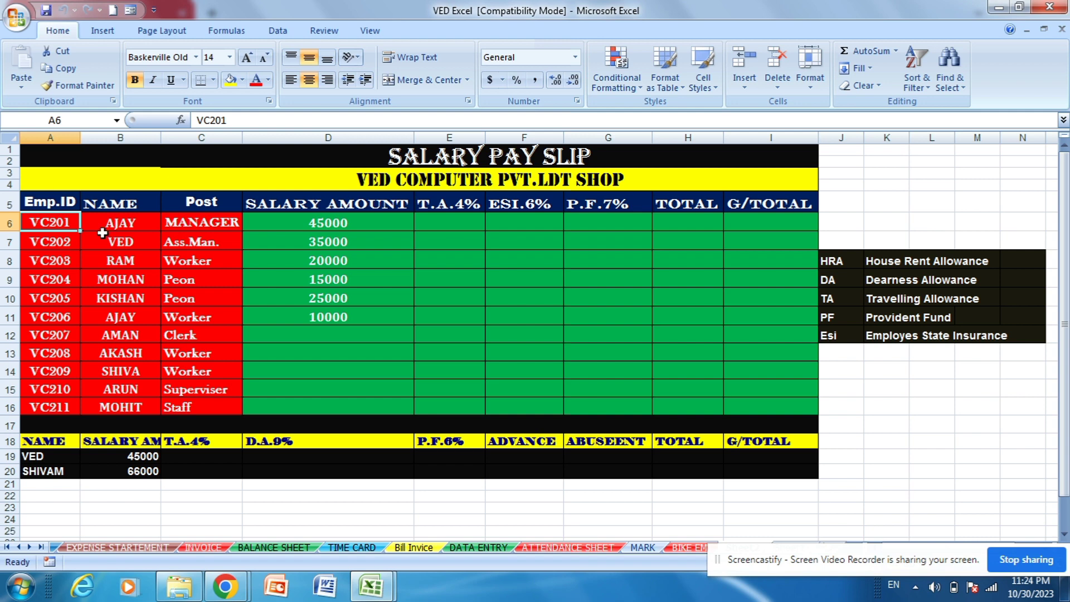
{"action": "left_click", "coordinate": [312, 222]}
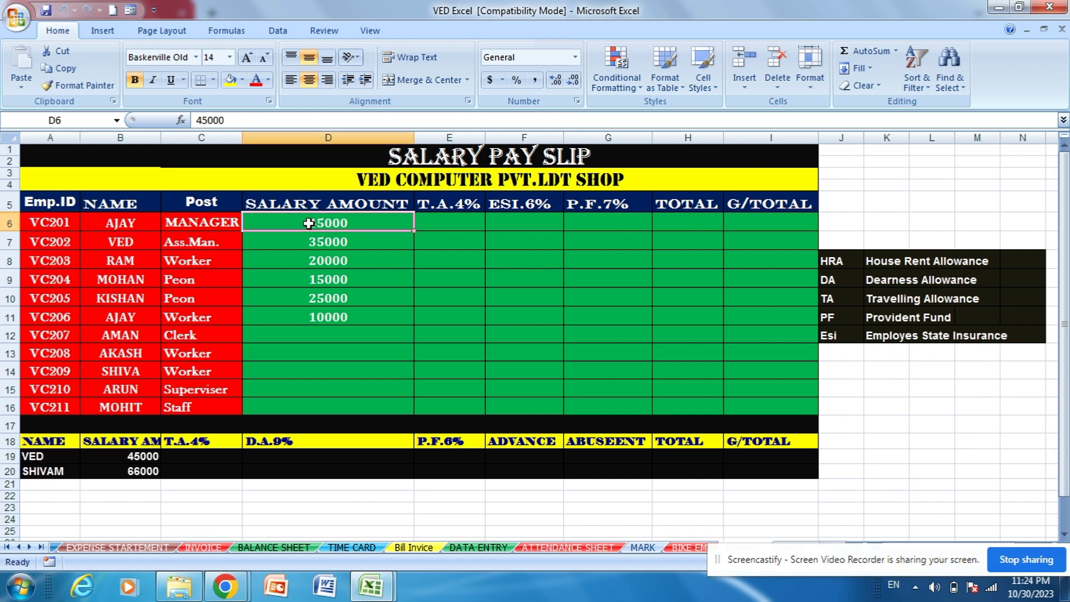
Examine the T.A.4%, ESI.6% and P.F.7% columns alongside the salary amount and the Travelling Allowance entry in the abbreviation list.
{"action": "left_click", "coordinate": [442, 218]}
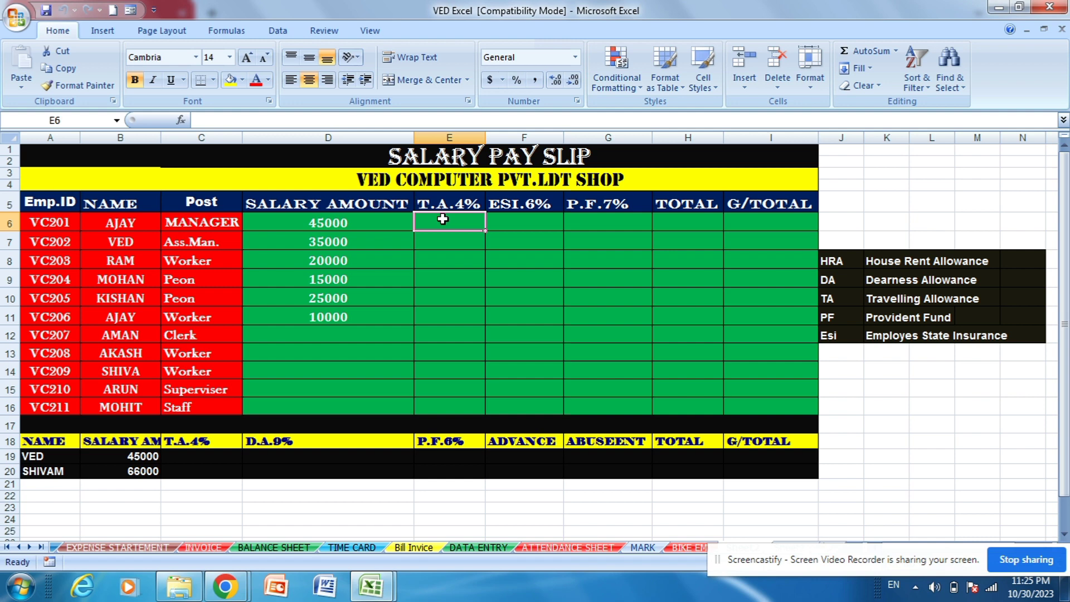
{"action": "left_click", "coordinate": [326, 221]}
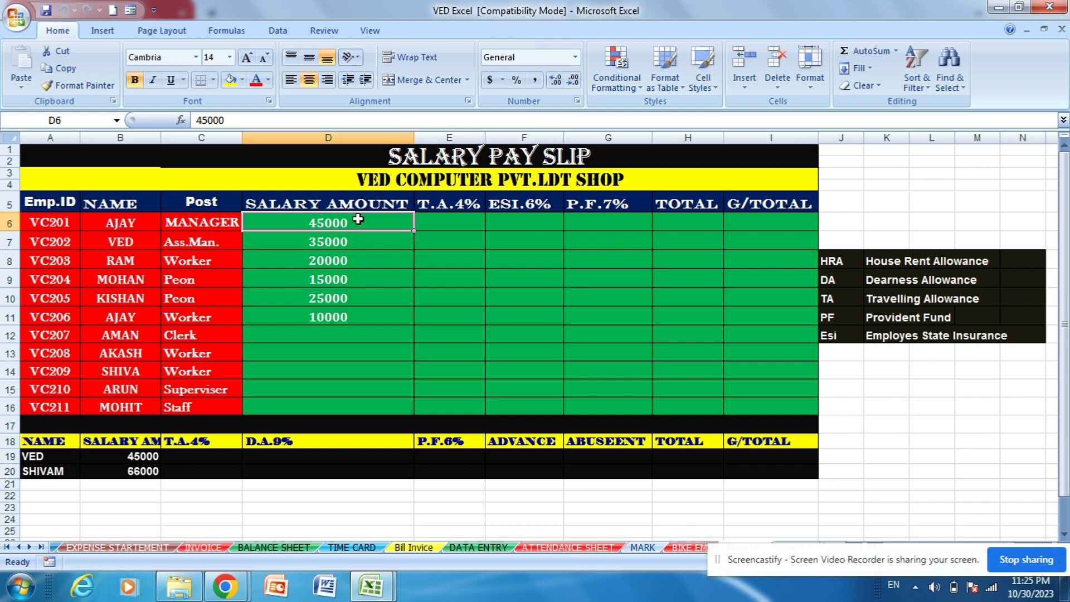
{"action": "left_click", "coordinate": [454, 216]}
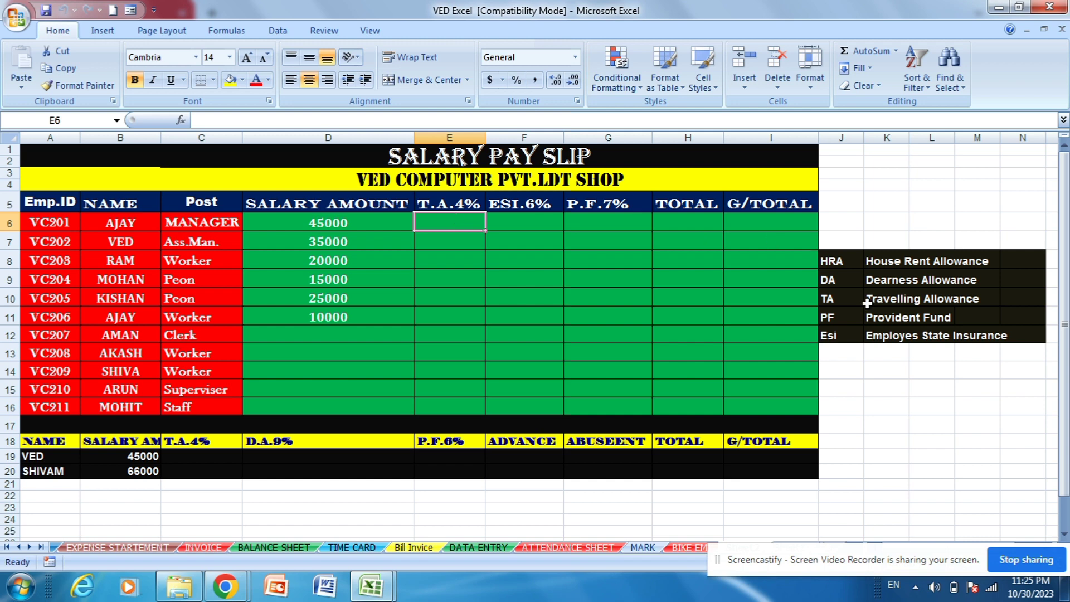
{"action": "left_click", "coordinate": [832, 300]}
{"action": "left_click", "coordinate": [872, 299]}
{"action": "left_click_drag", "start_coordinate": [833, 299], "coordinate": [954, 299]}
{"action": "left_click", "coordinate": [913, 353]}
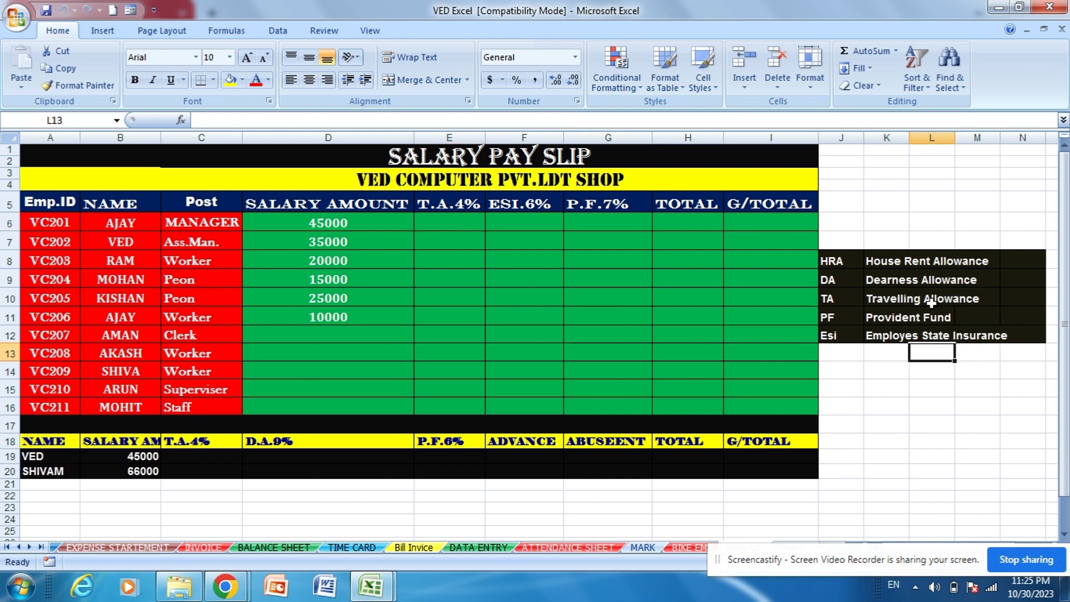
{"action": "left_click", "coordinate": [469, 221]}
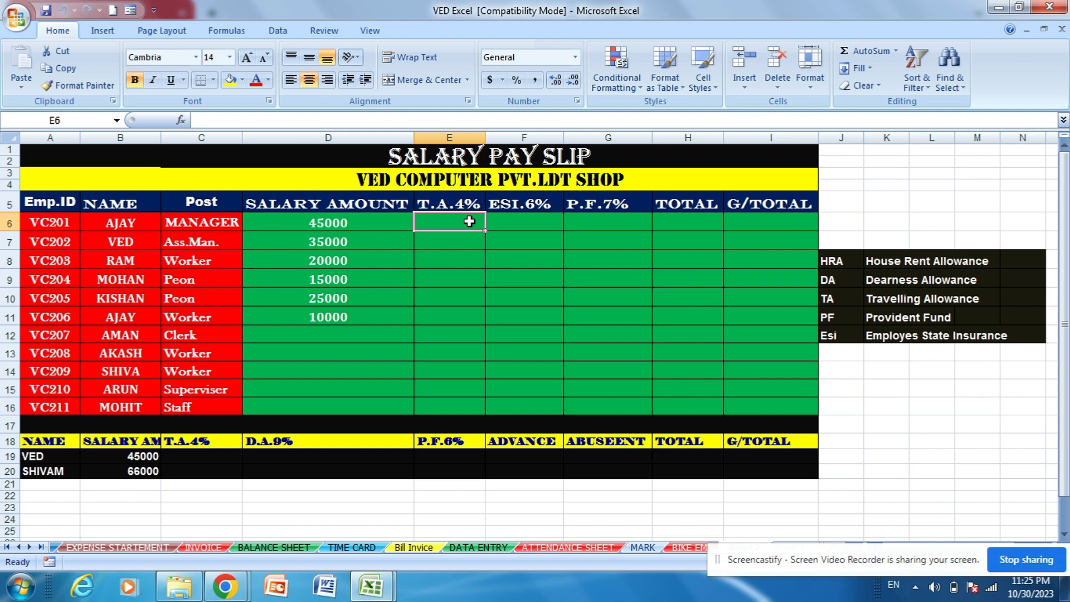
{"action": "left_click", "coordinate": [515, 222]}
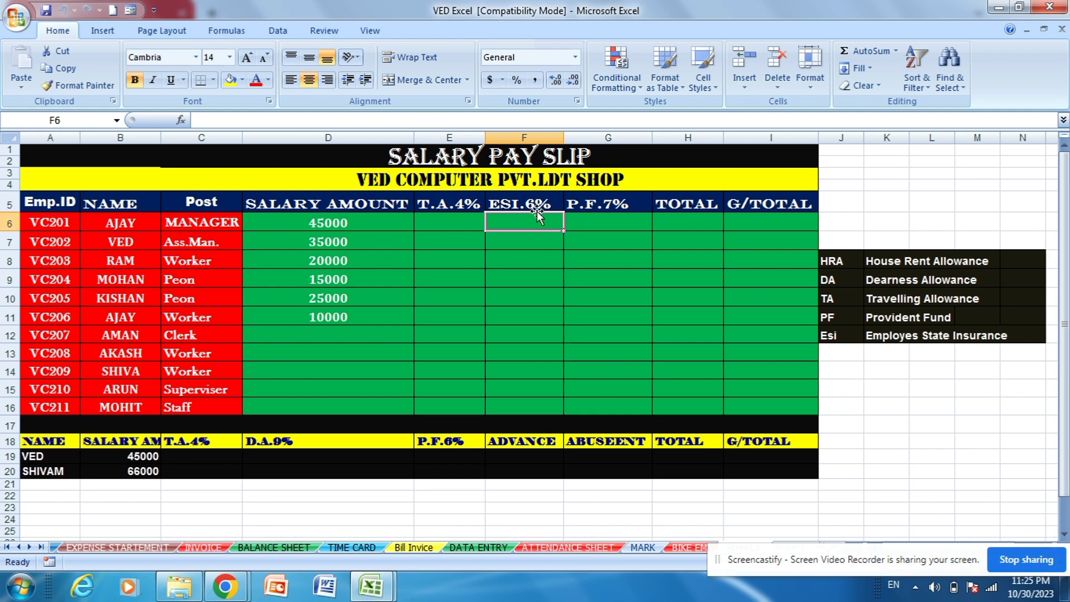
{"action": "left_click", "coordinate": [600, 207]}
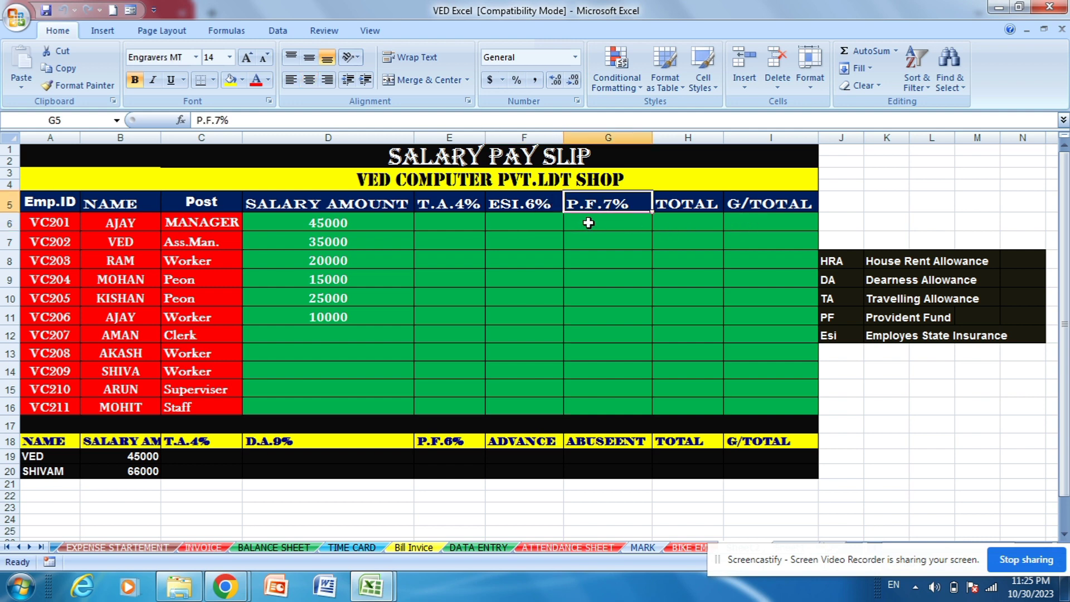
{"action": "left_click", "coordinate": [591, 222]}
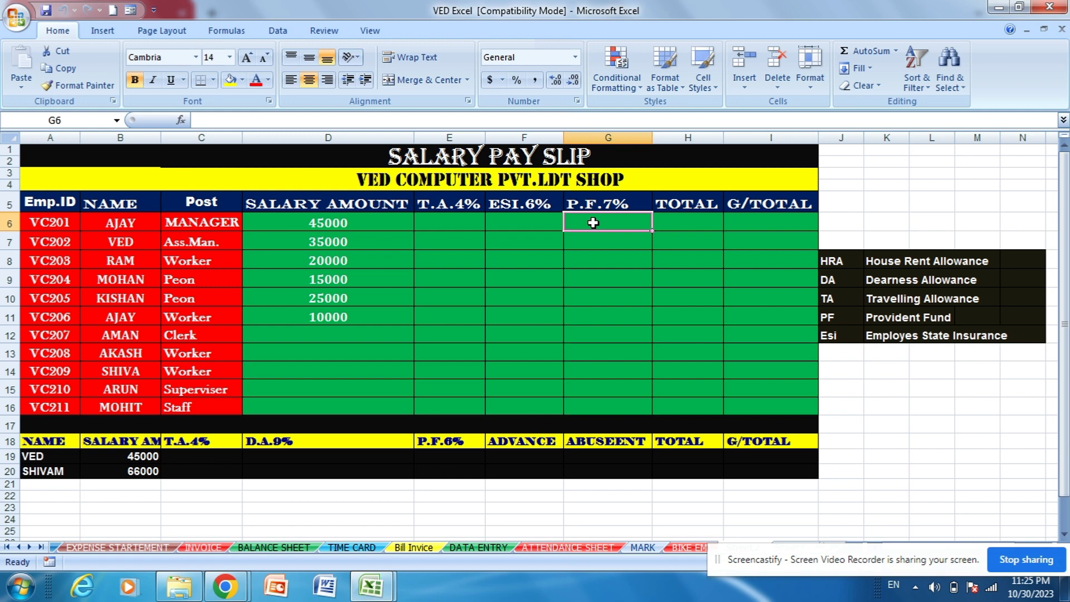
{"action": "left_click", "coordinate": [346, 223]}
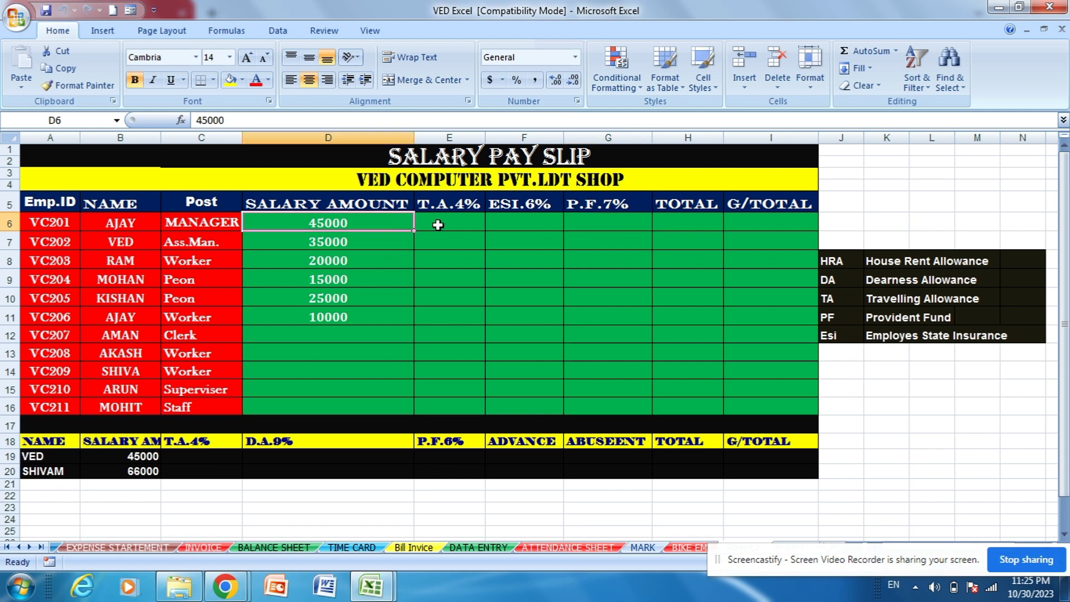
{"action": "left_click", "coordinate": [590, 220]}
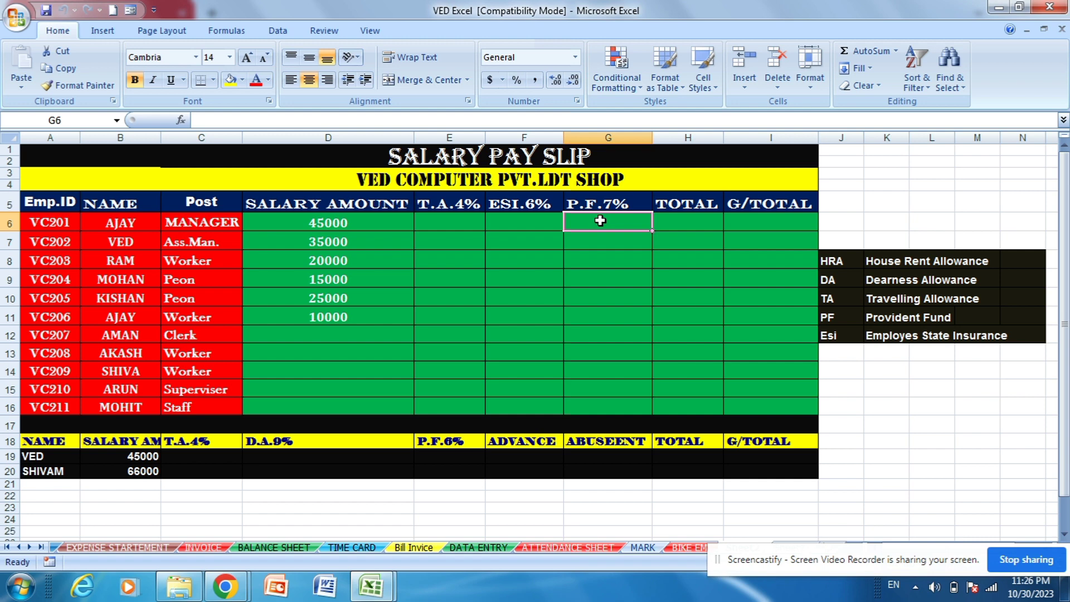
Calculate the first employee's 4% travelling allowance in E6 with the formula =D6*4/100.
{"action": "left_click", "coordinate": [447, 224]}
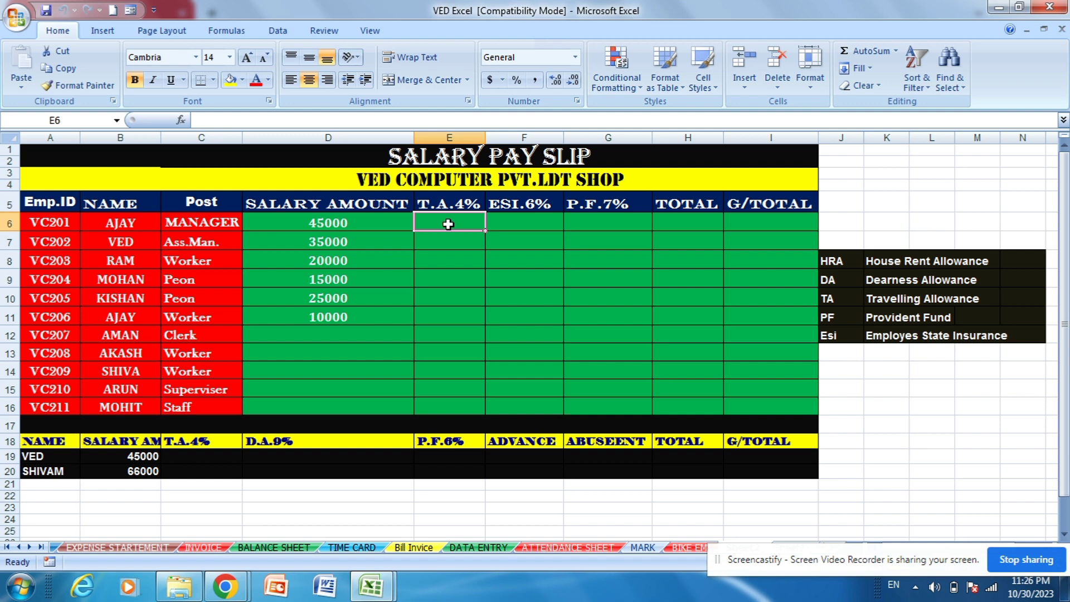
{"action": "type", "text": "="}
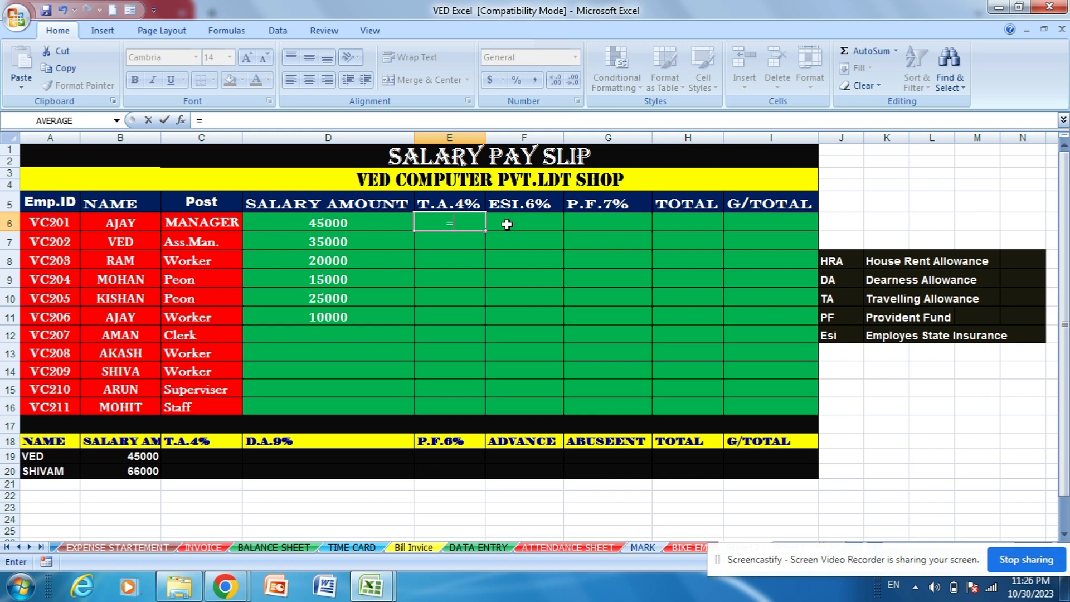
{"action": "left_click", "coordinate": [331, 224]}
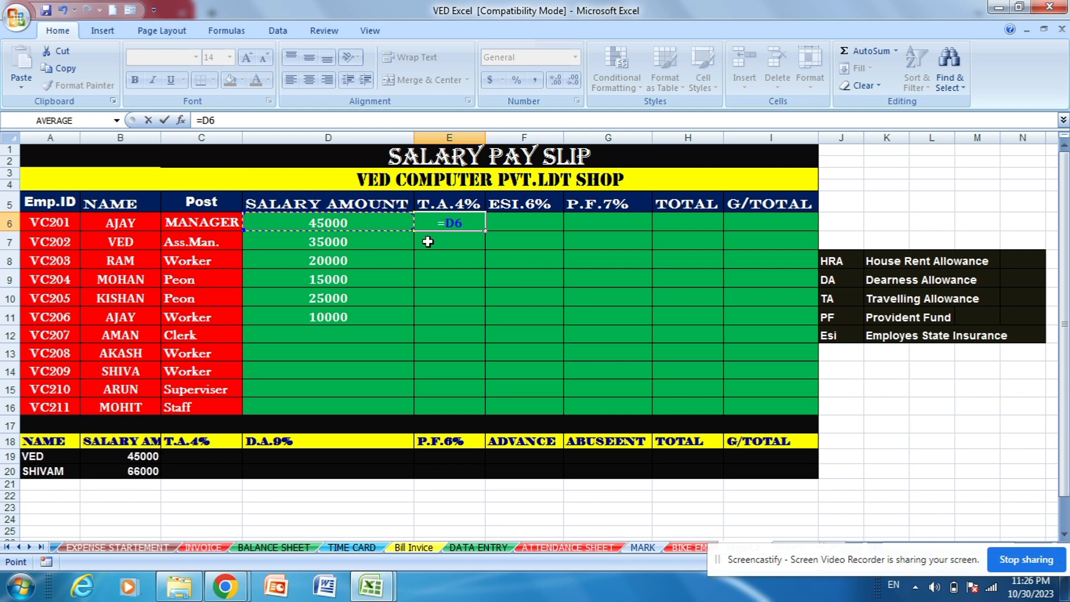
{"action": "type", "text": "*4/100"}
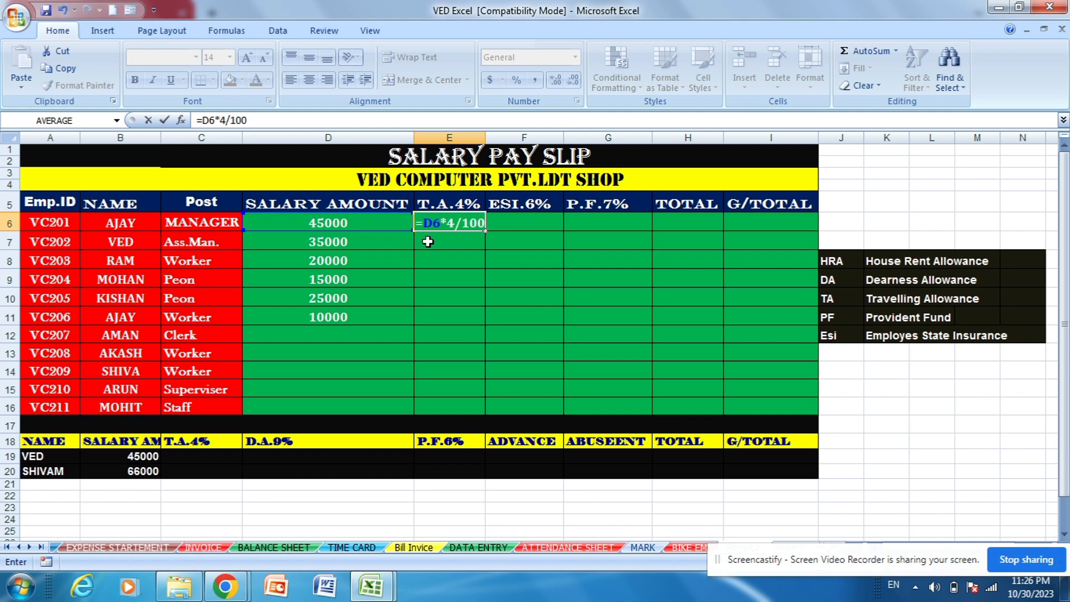
{"action": "key", "text": "Return"}
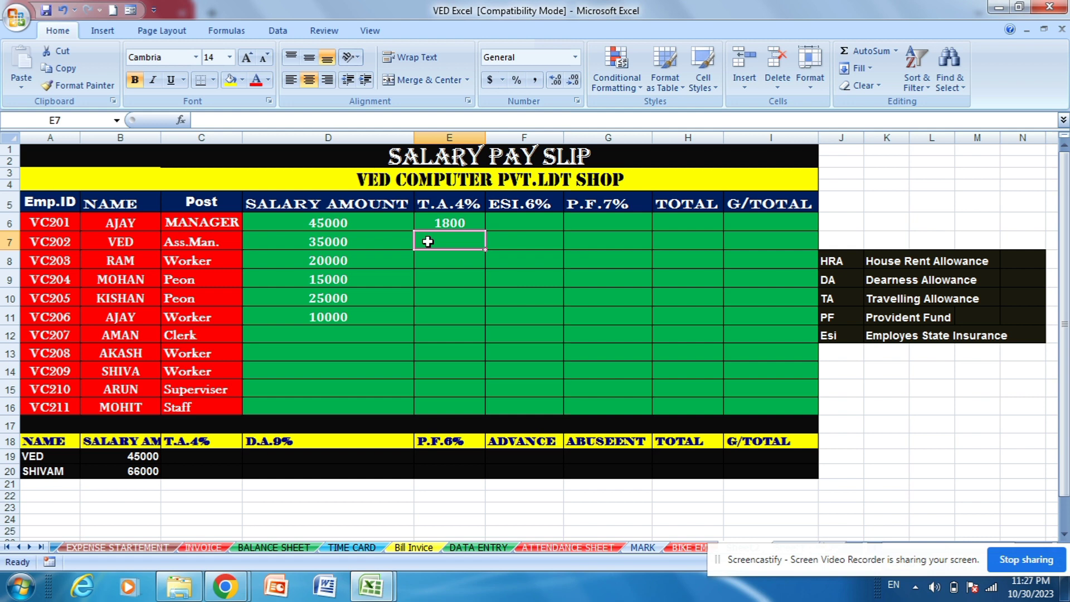
{"action": "left_click", "coordinate": [509, 221]}
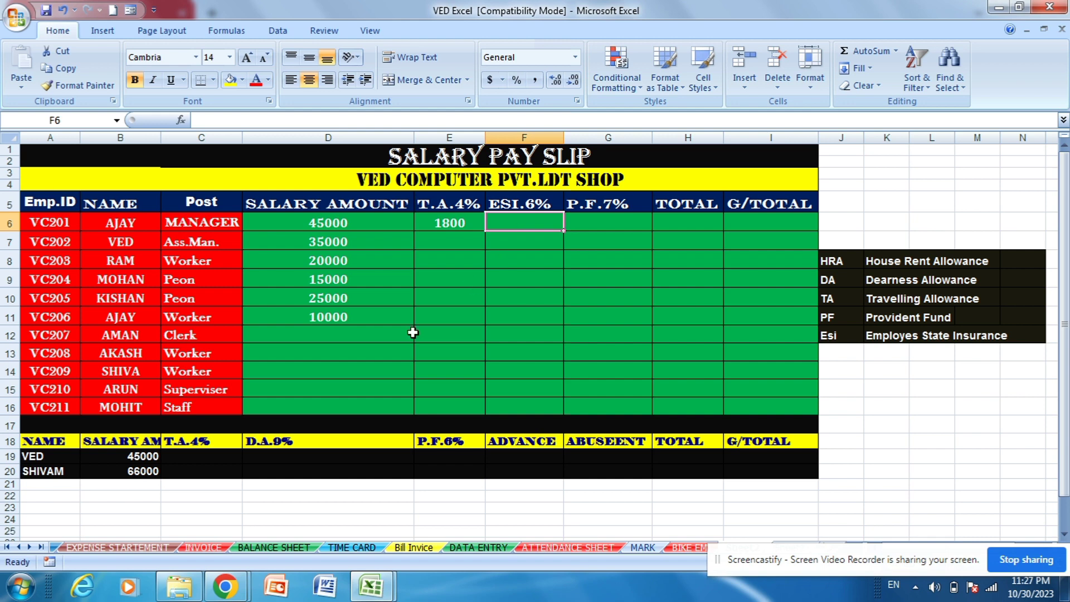
{"action": "mouse_move", "coordinate": [231, 587]}
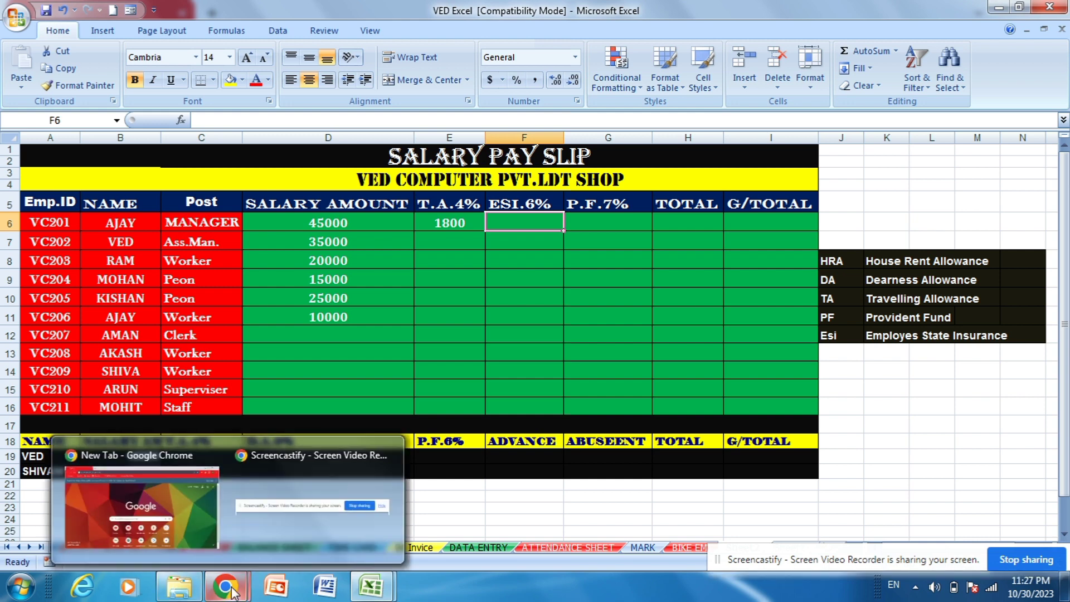
{"action": "left_click", "coordinate": [321, 525]}
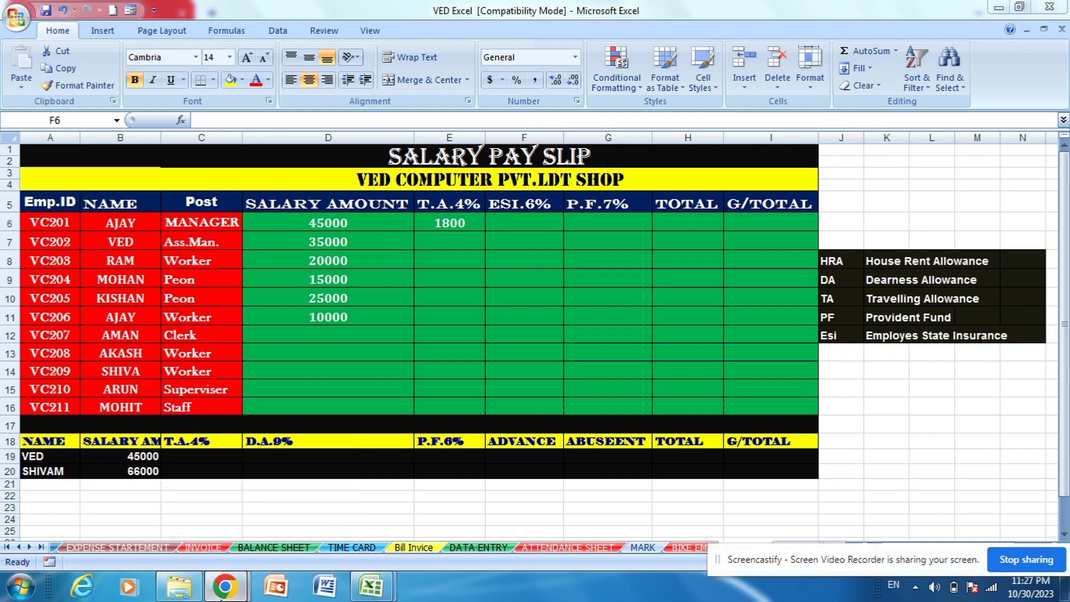
{"action": "mouse_move", "coordinate": [225, 587]}
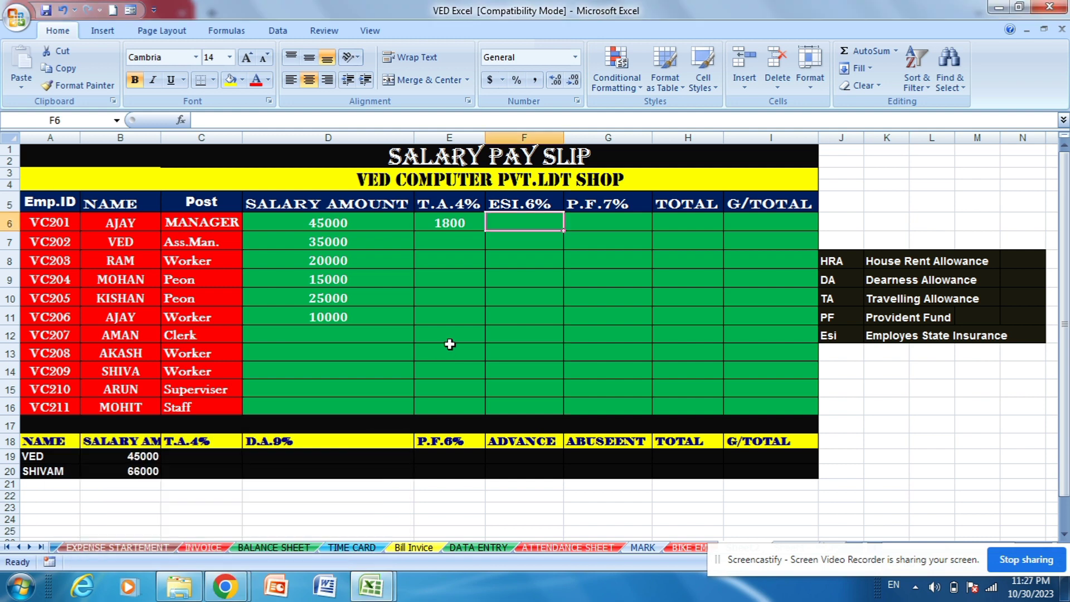
Calculate the first employee's 6% ESI in F6 with the formula =D6*6/100.
{"action": "left_click", "coordinate": [518, 226]}
{"action": "type", "text": "="}
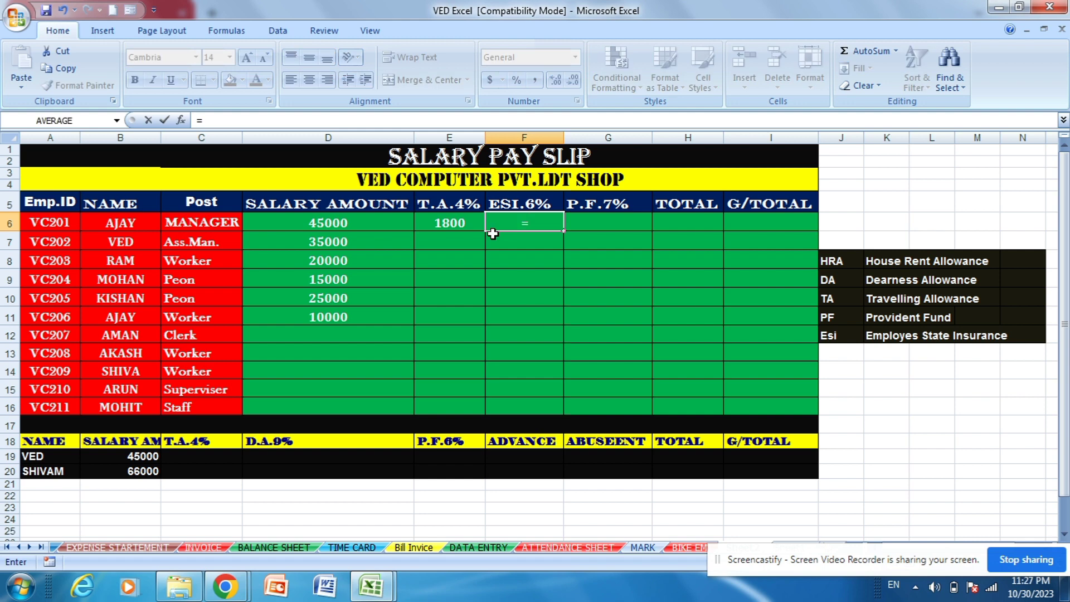
{"action": "left_click", "coordinate": [369, 221]}
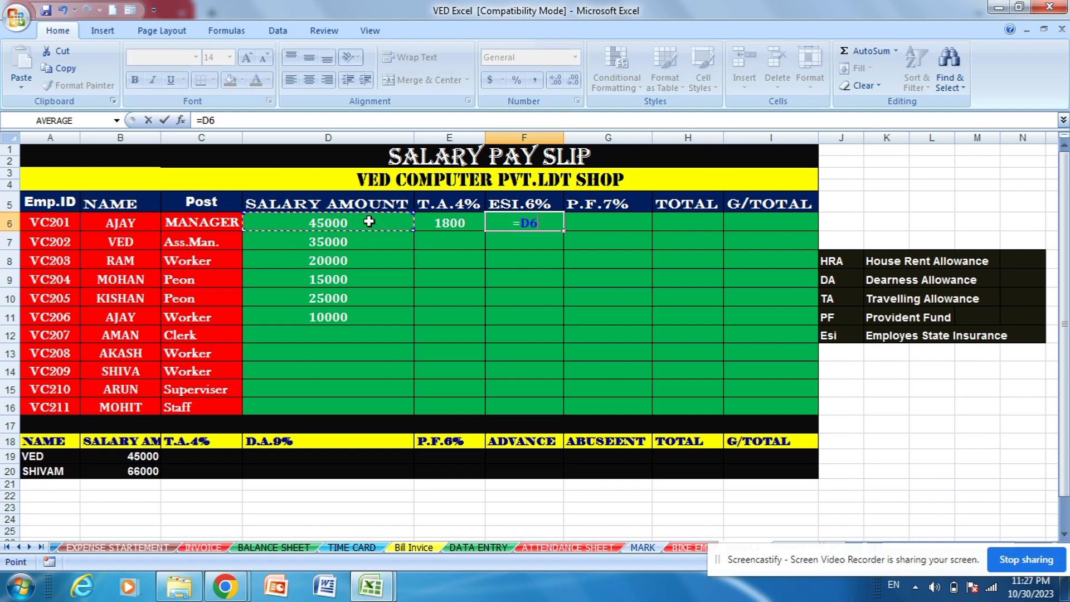
{"action": "type", "text": "*6/100"}
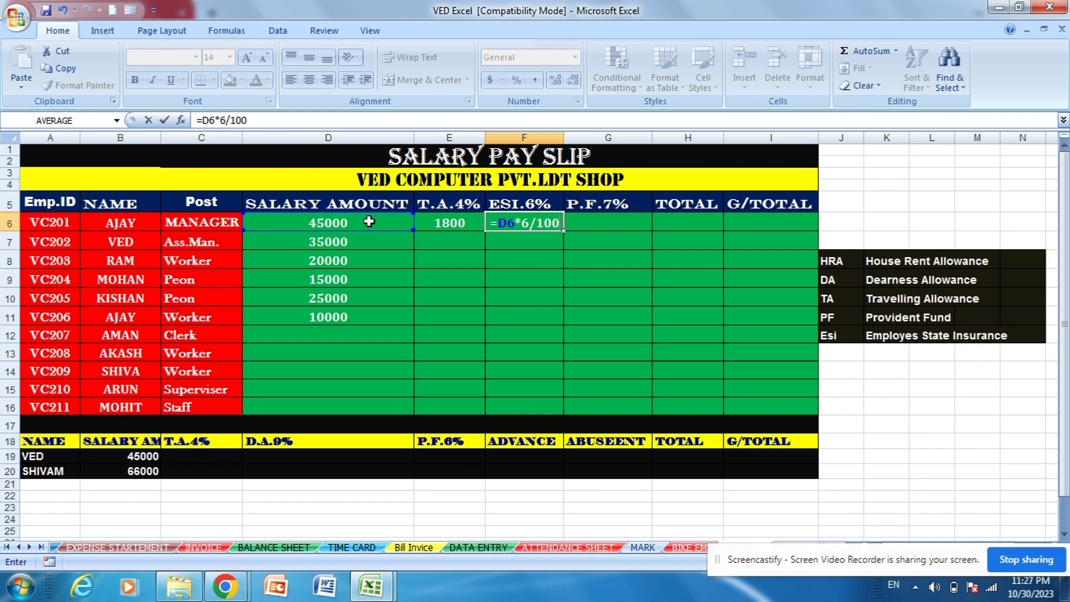
{"action": "key", "text": "Return"}
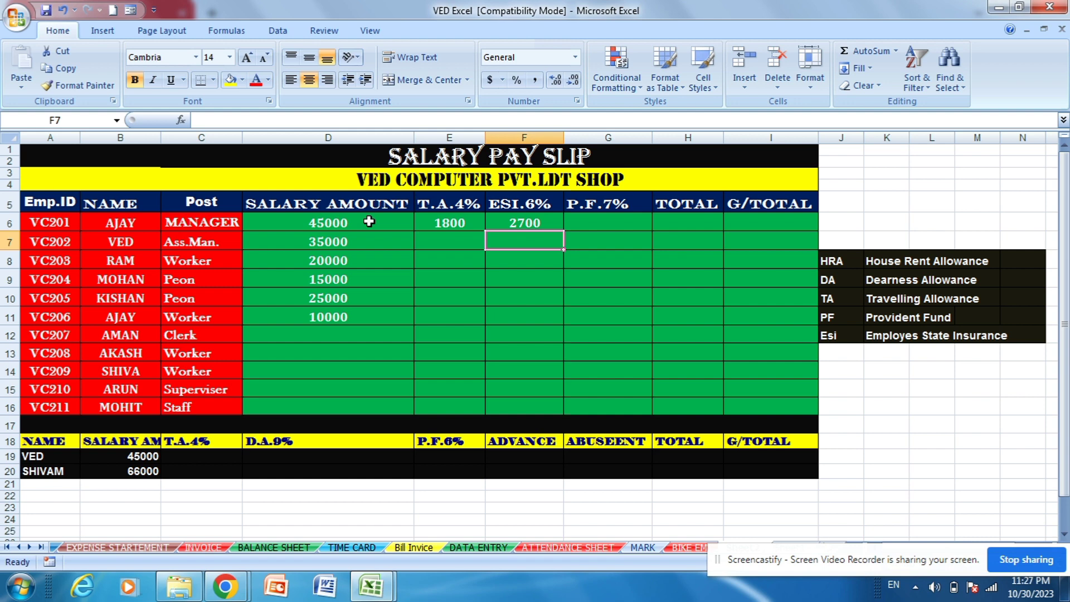
Calculate the first employee's 7% provident fund in G6 with the formula =D6*7/100.
{"action": "left_click", "coordinate": [587, 221]}
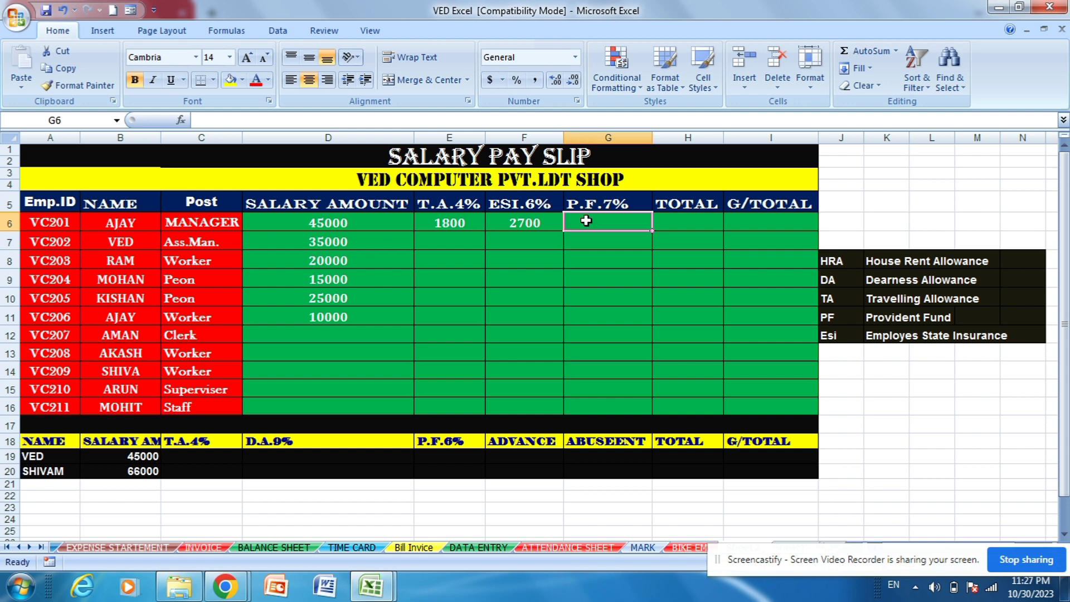
{"action": "type", "text": "="}
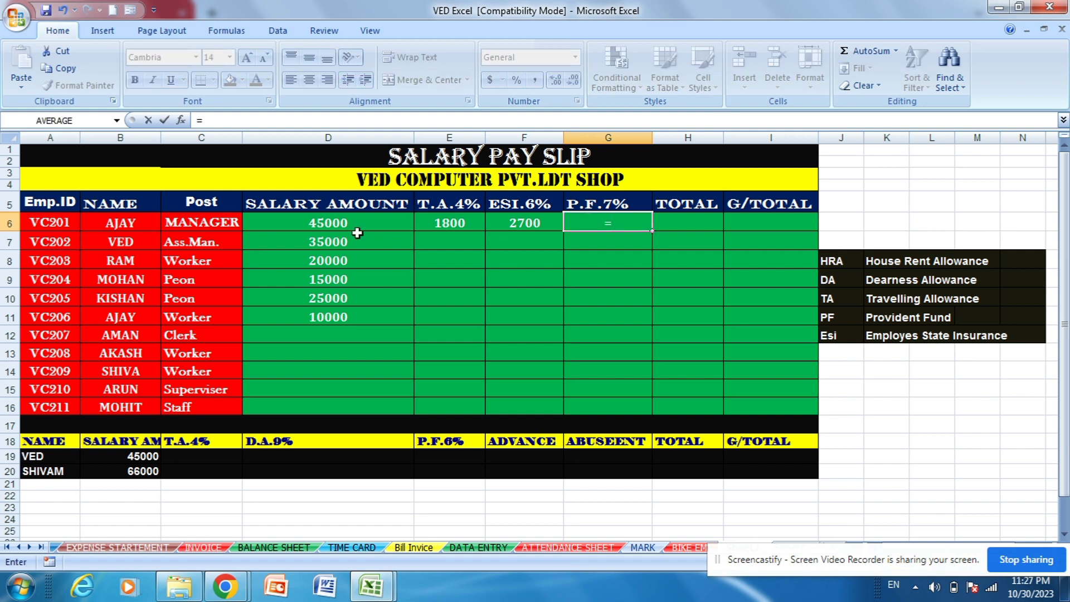
{"action": "left_click", "coordinate": [333, 225]}
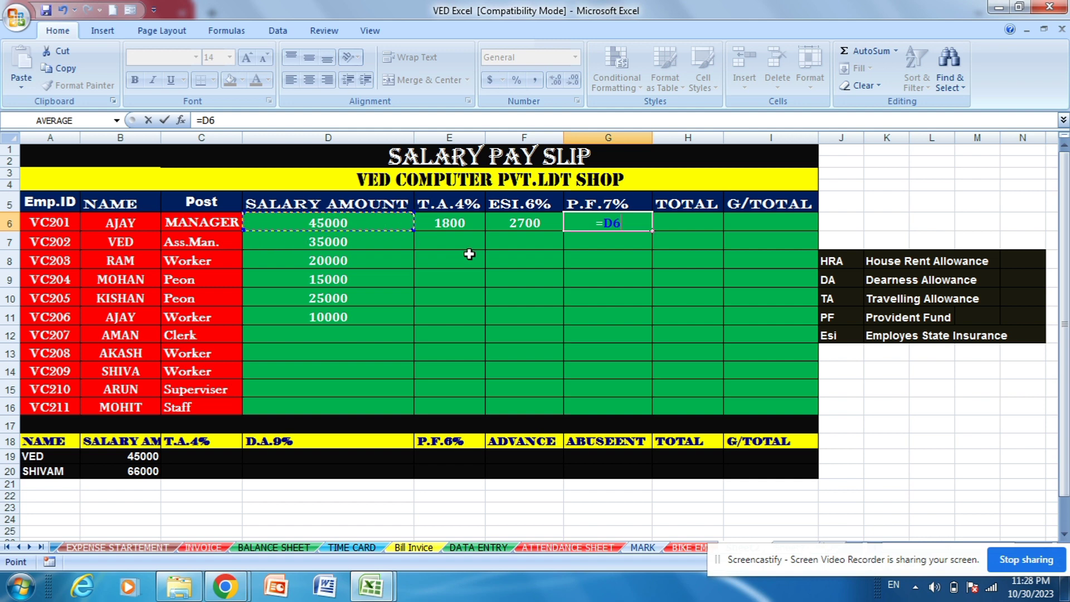
{"action": "type", "text": "*7/100"}
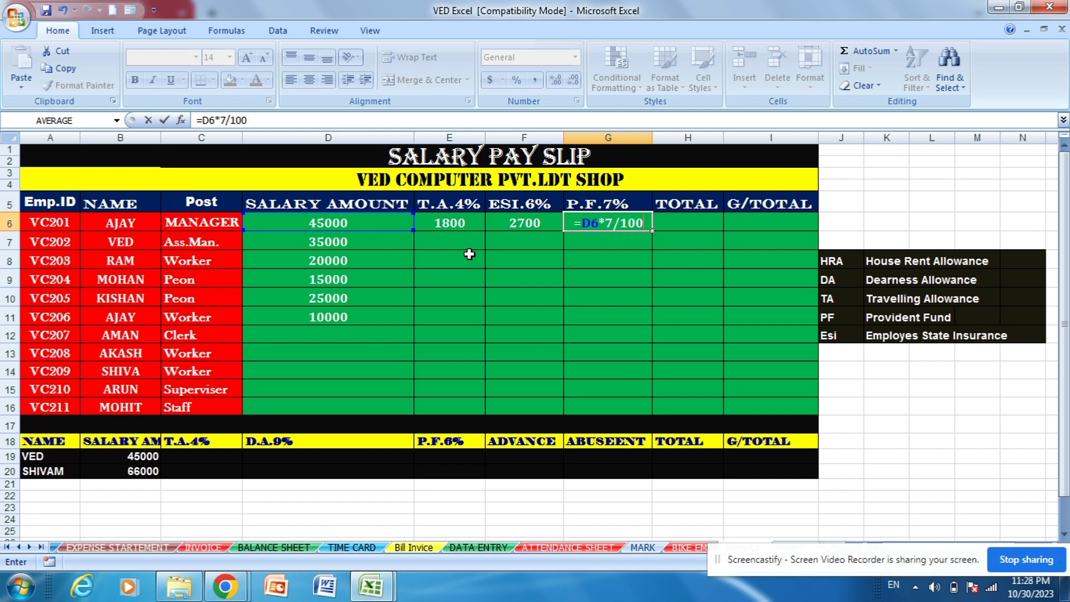
{"action": "key", "text": "Return"}
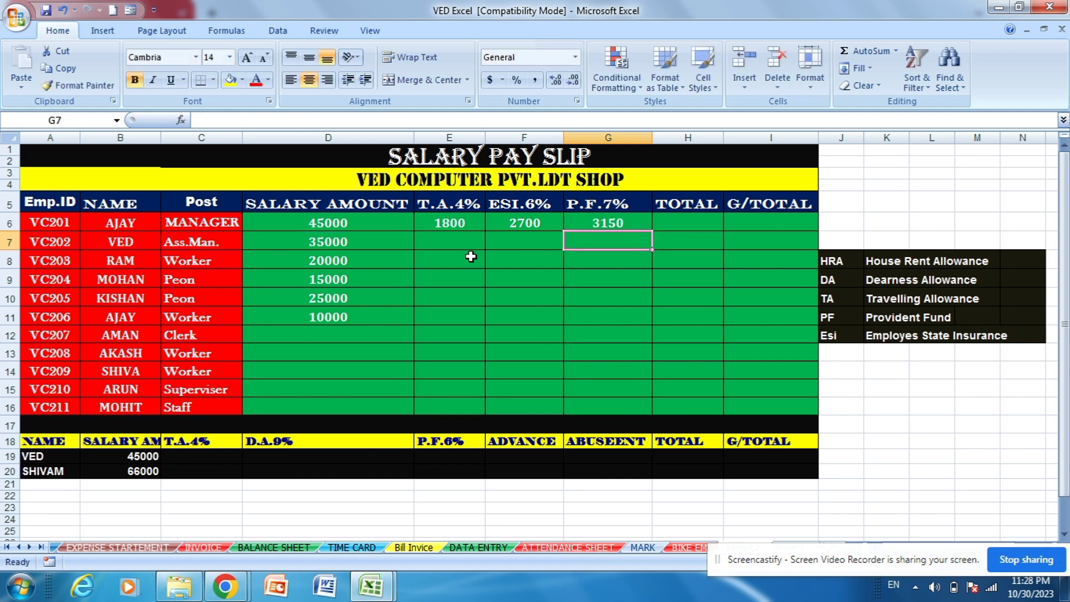
Total the first employee's T.A., ESI and P.F. amounts in H6 with the formula =SUM(E6:G6).
{"action": "left_click", "coordinate": [678, 226]}
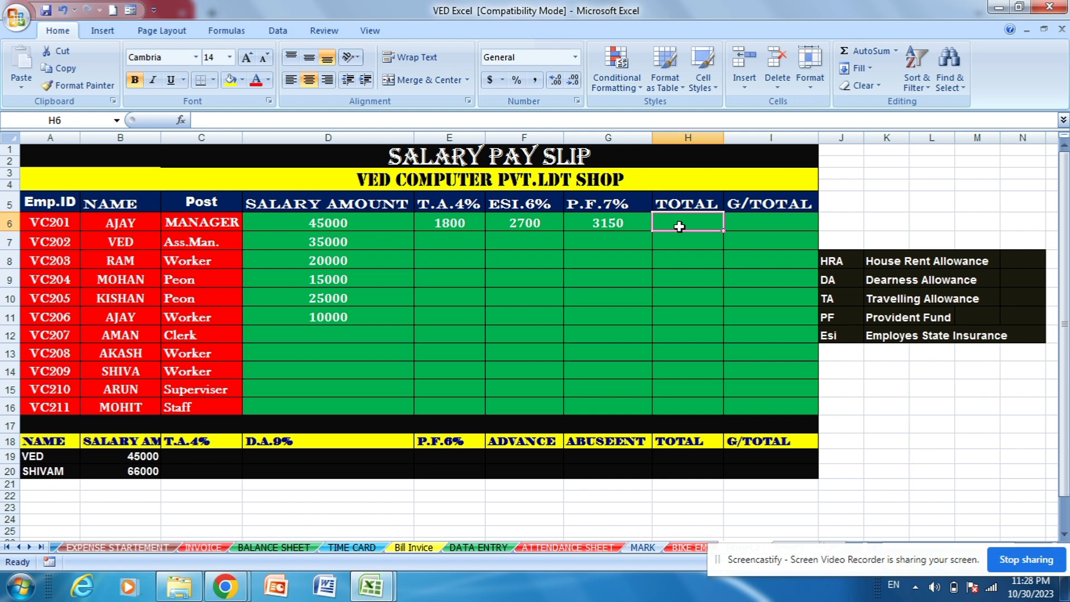
{"action": "type", "text": "="}
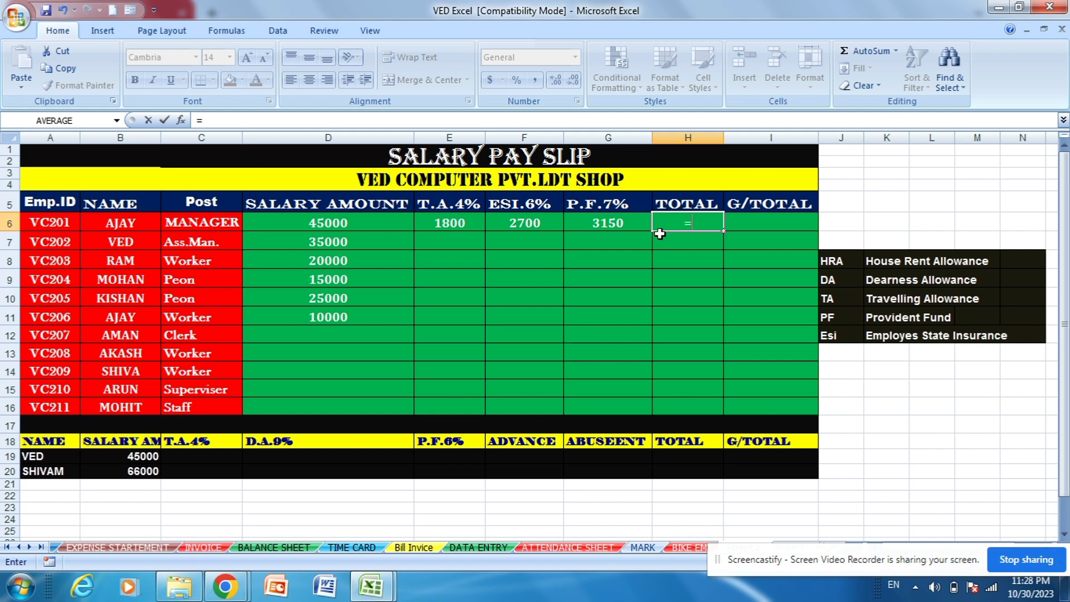
{"action": "type", "text": "sum"}
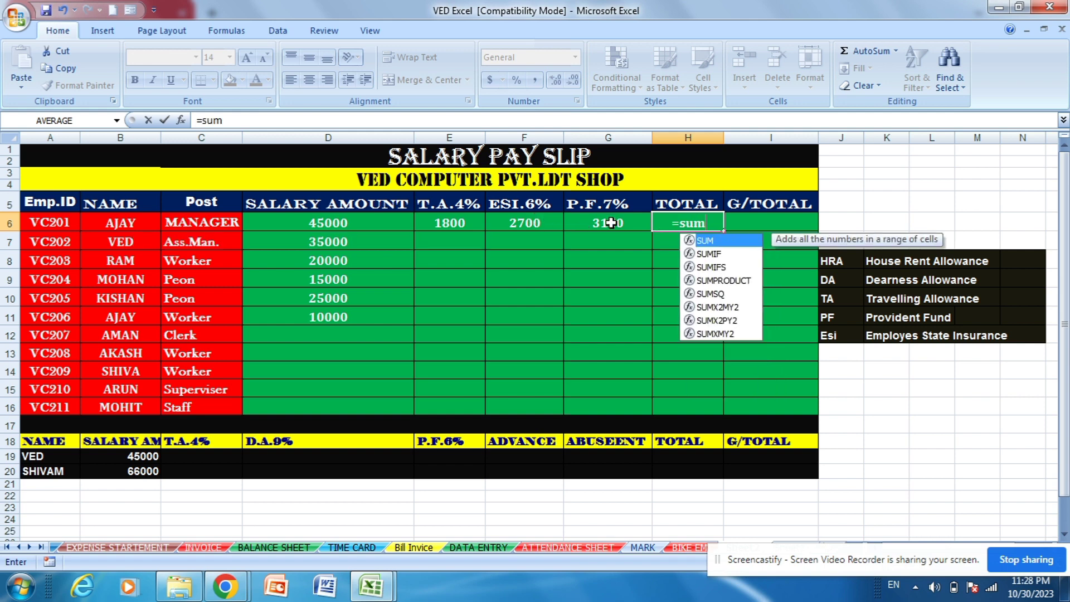
{"action": "key", "text": "Tab"}
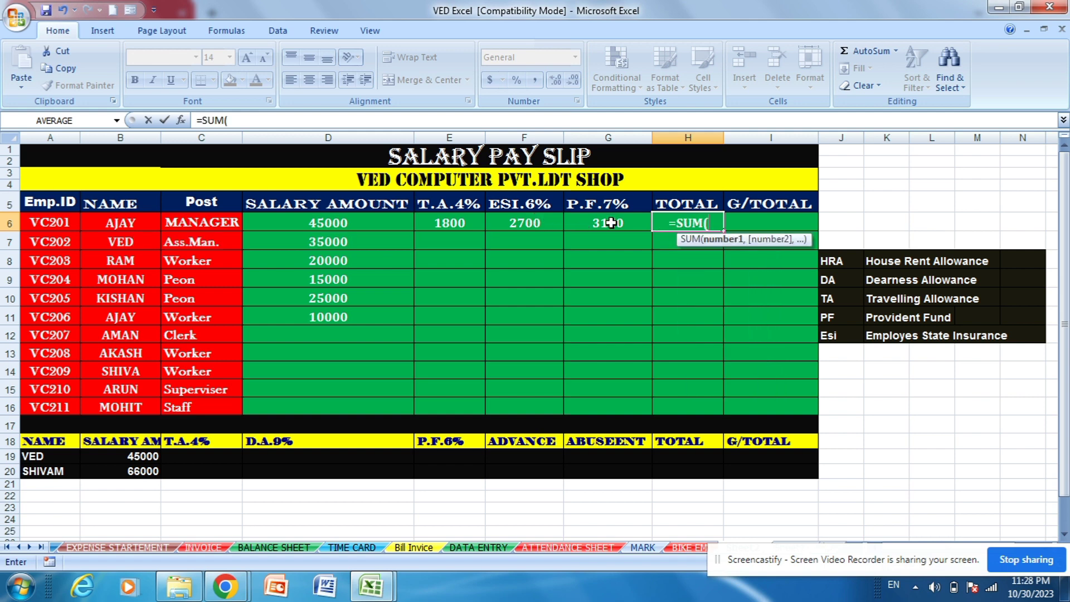
{"action": "left_click", "coordinate": [440, 224]}
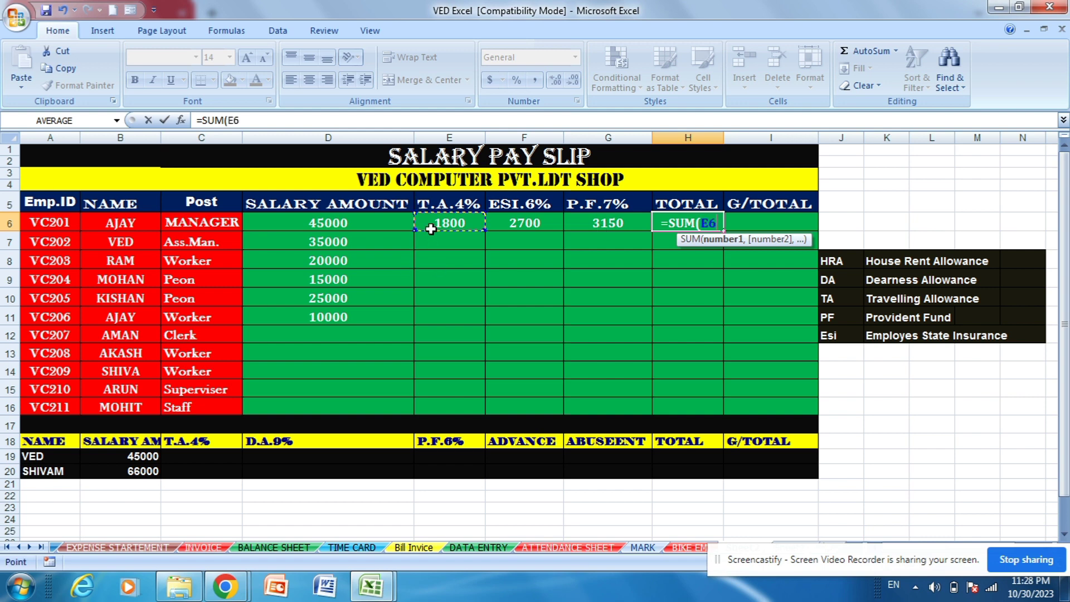
{"action": "left_click_drag", "start_coordinate": [444, 224], "coordinate": [625, 223]}
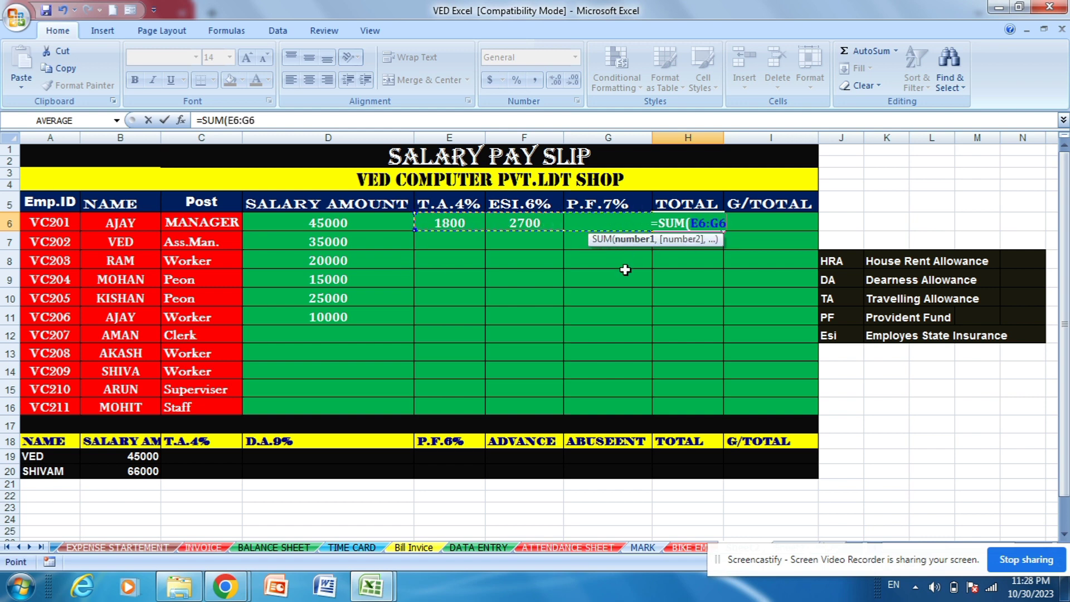
{"action": "type", "text": ")"}
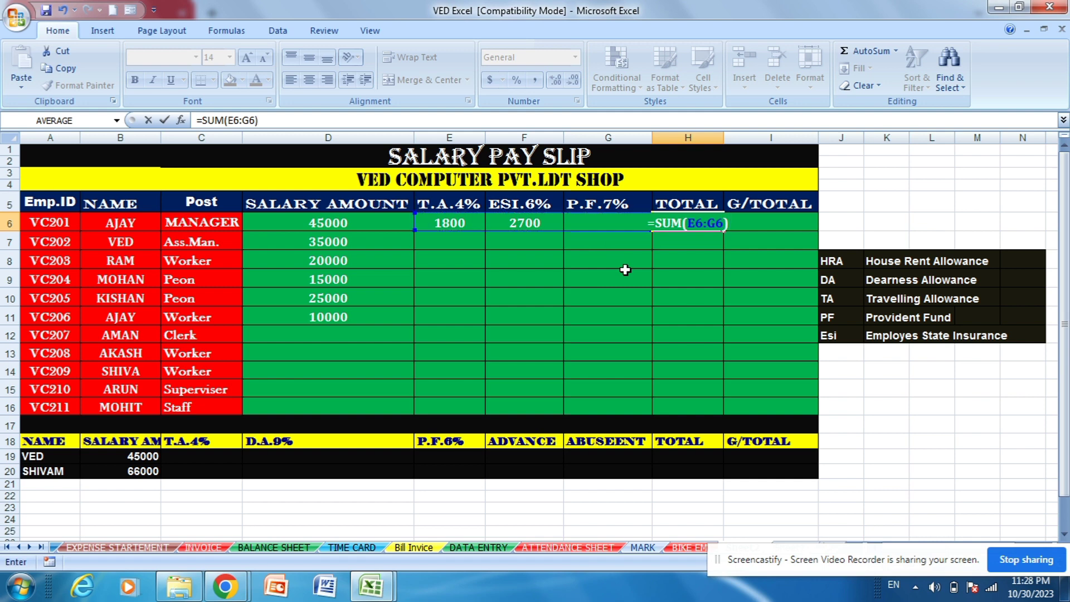
{"action": "key", "text": "Return"}
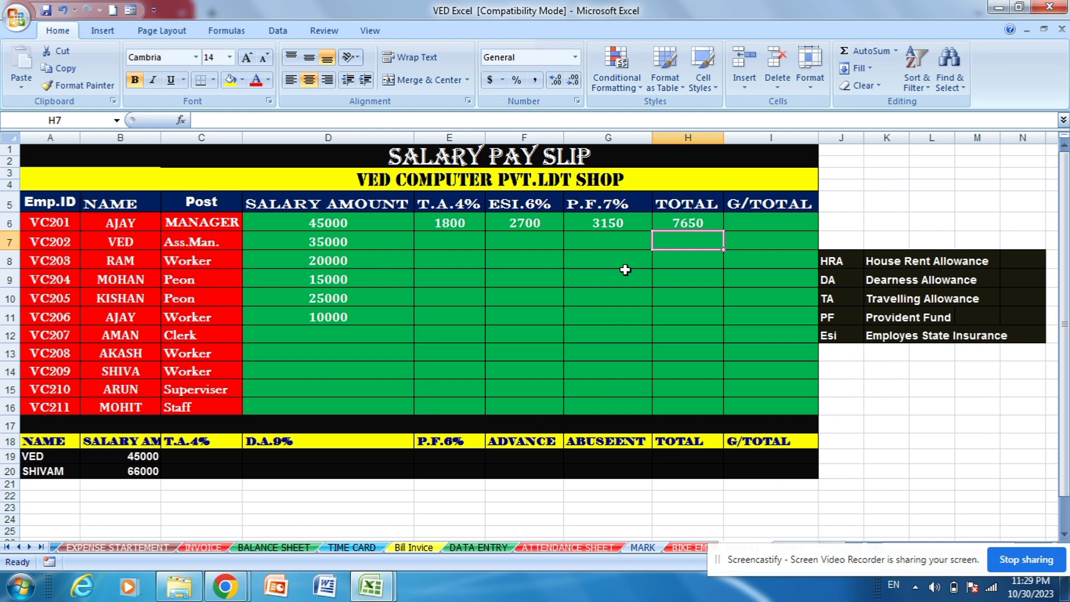
{"action": "left_click", "coordinate": [682, 221]}
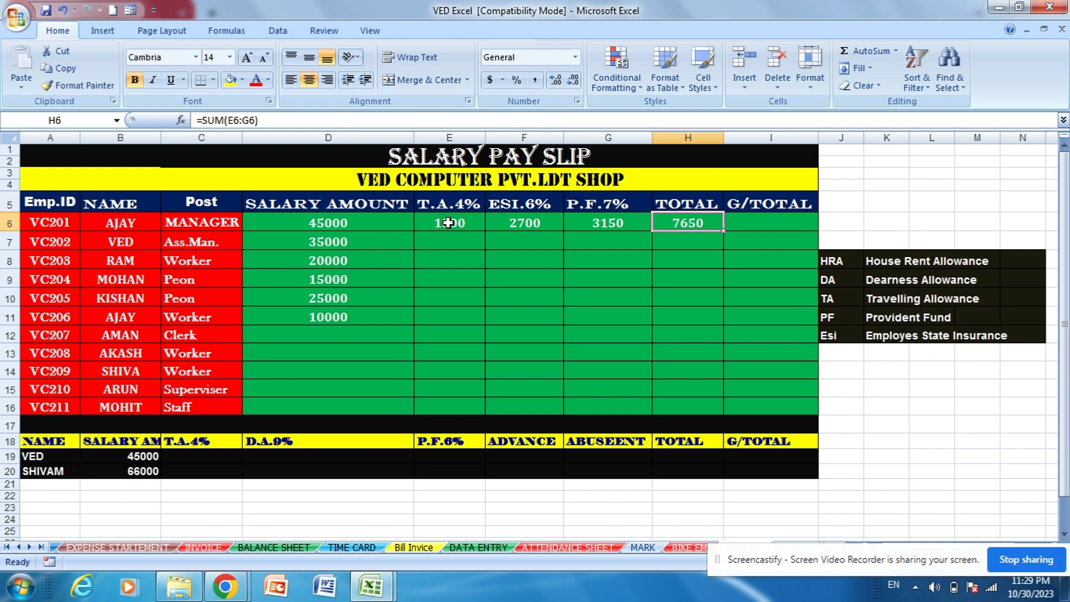
Calculate the first employee's grand total in I6 by subtracting the total from the salary amount with =D6-H6.
{"action": "left_click", "coordinate": [756, 222]}
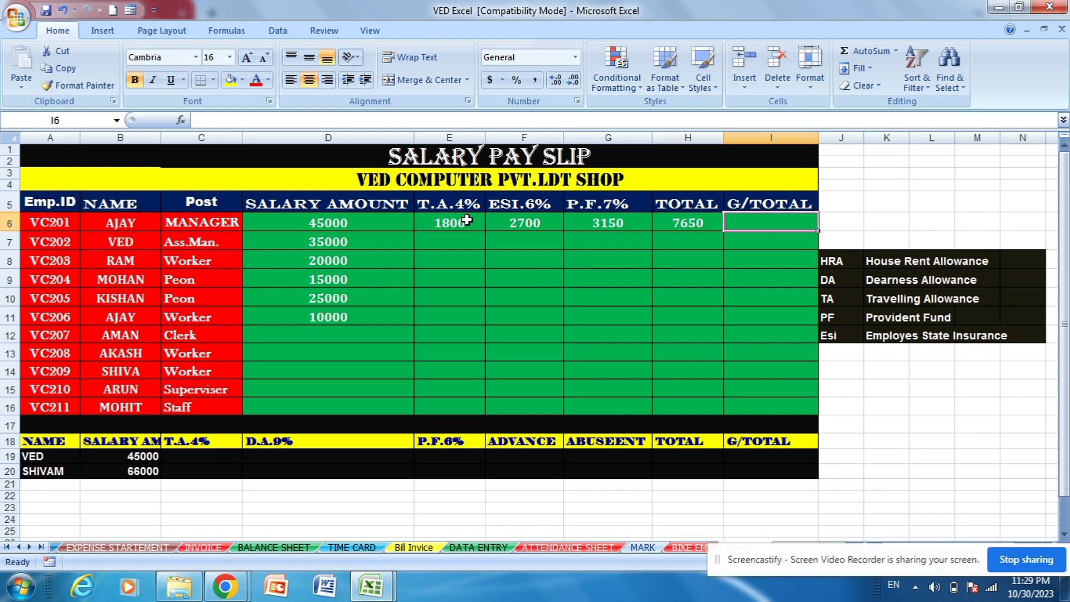
{"action": "type", "text": "="}
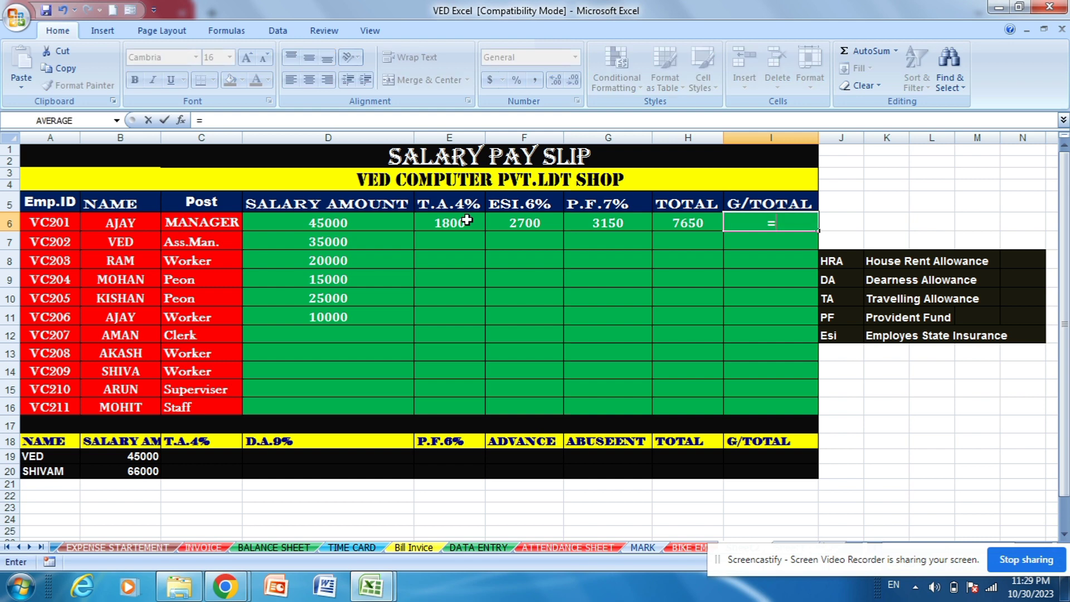
{"action": "left_click", "coordinate": [384, 223]}
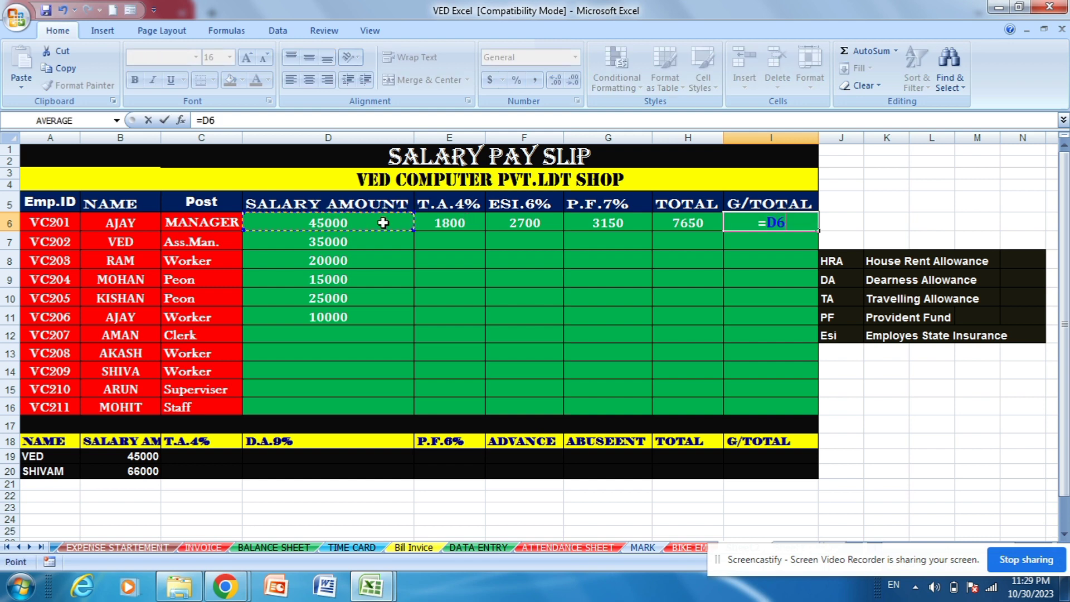
{"action": "type", "text": "-"}
{"action": "left_click", "coordinate": [691, 224]}
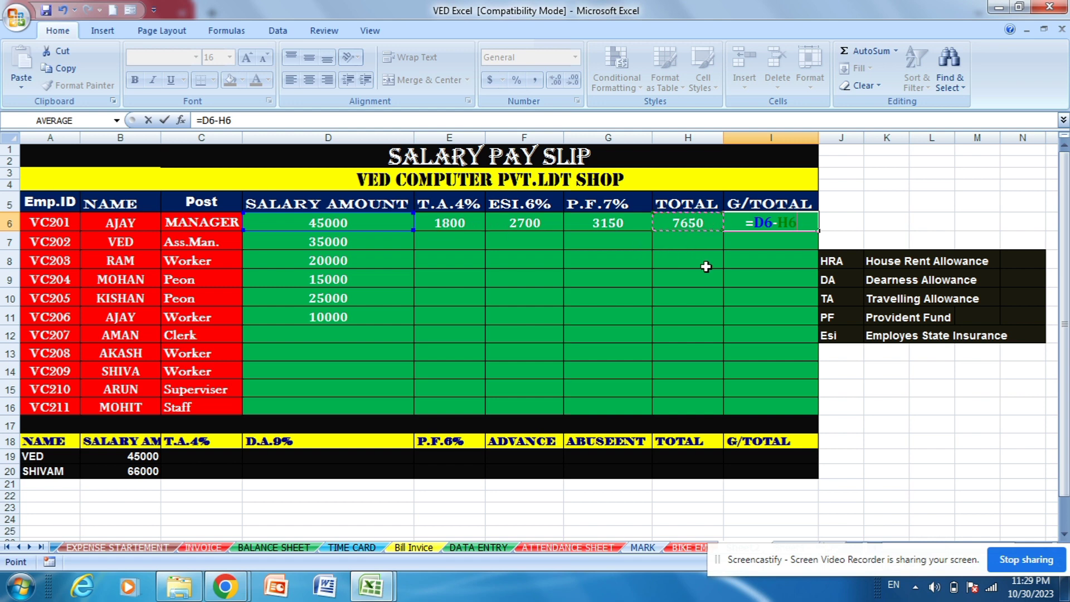
{"action": "key", "text": "Return"}
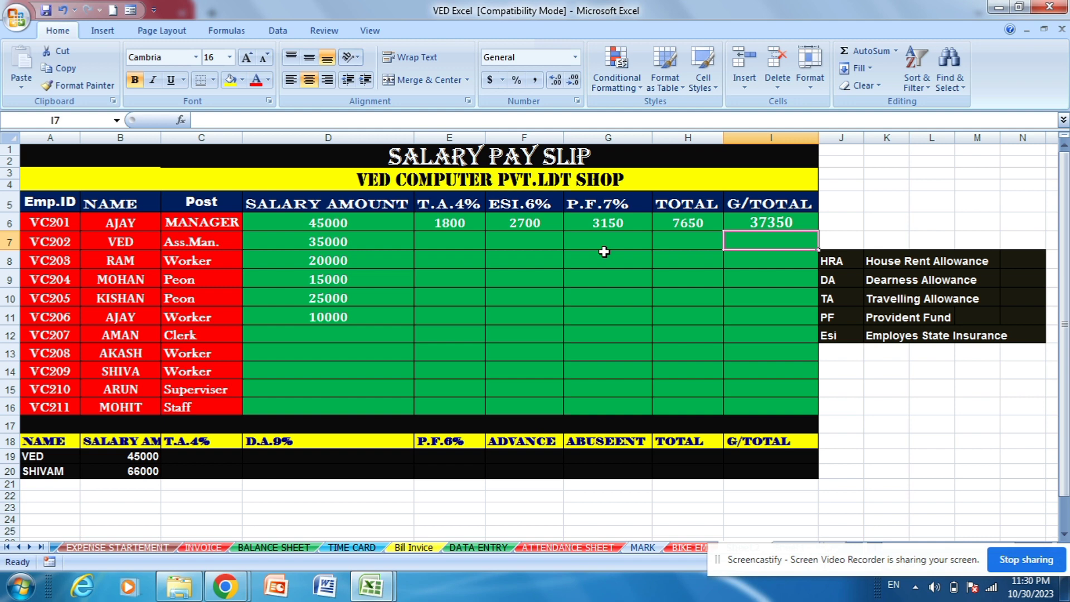
Fill the T.A., ESI and P.F. formulas from row 6 down to row 11.
{"action": "left_click", "coordinate": [467, 229]}
{"action": "left_click_drag", "start_coordinate": [485, 231], "coordinate": [490, 325]}
{"action": "left_click", "coordinate": [538, 227]}
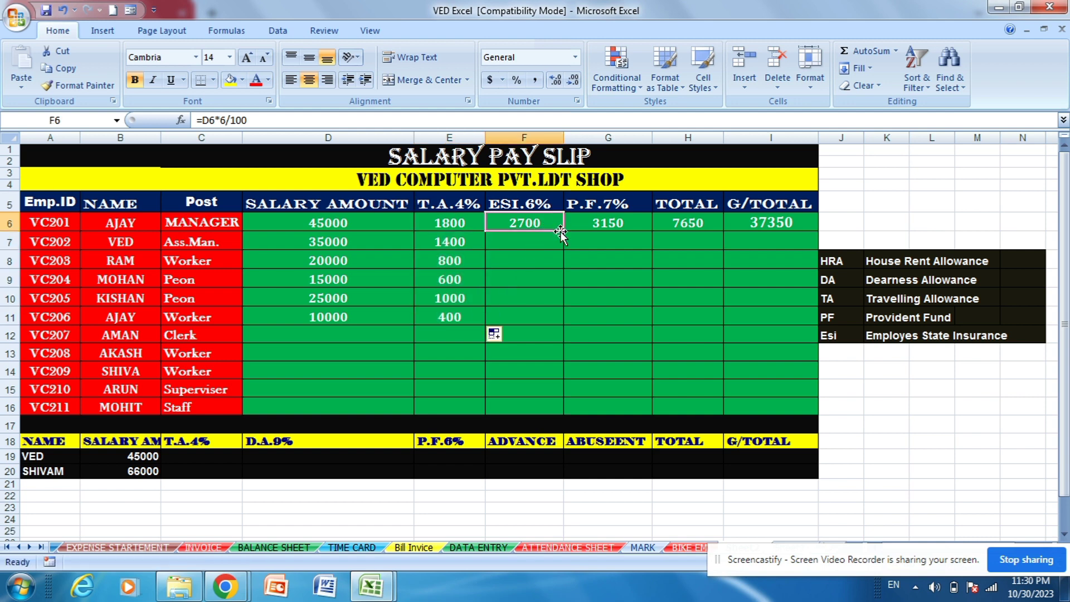
{"action": "double_click", "coordinate": [563, 232]}
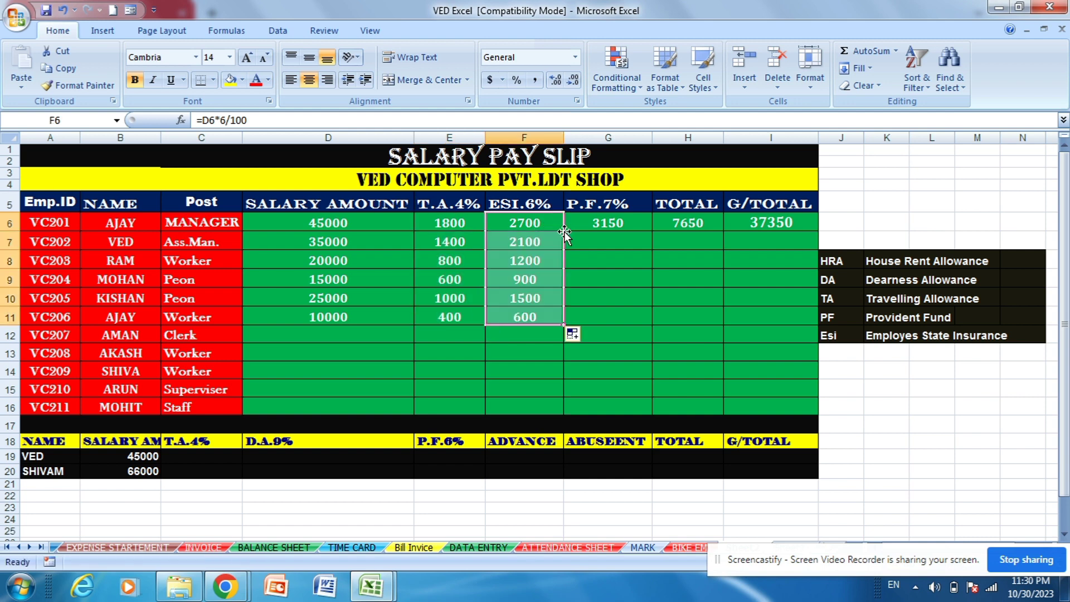
{"action": "left_click", "coordinate": [627, 226]}
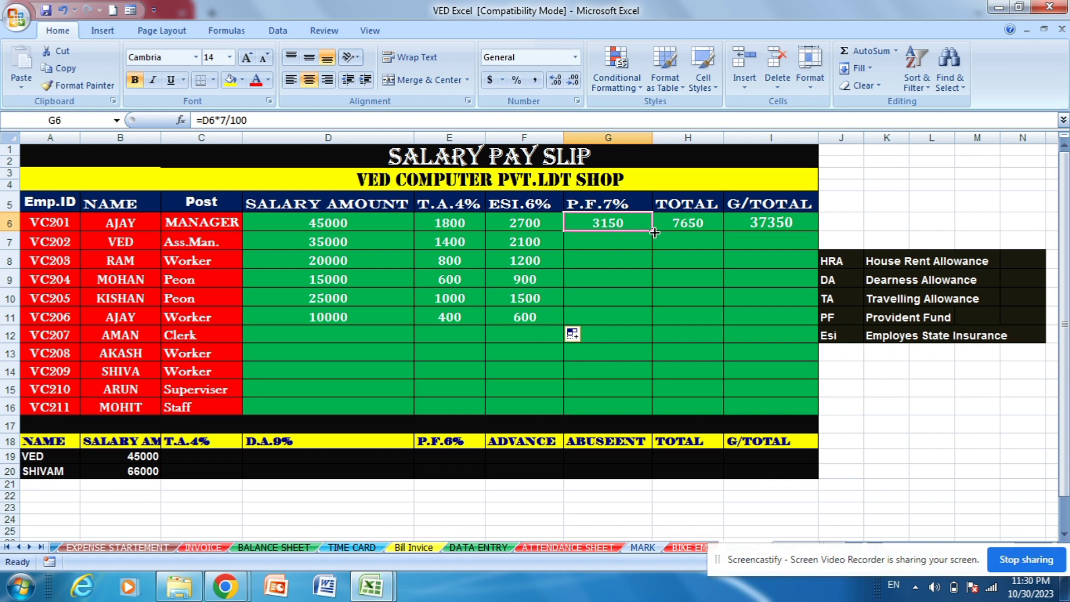
{"action": "double_click", "coordinate": [654, 232]}
Fill the TOTAL and G/TOTAL formulas from row 6 down to row 11.
{"action": "left_click", "coordinate": [690, 225]}
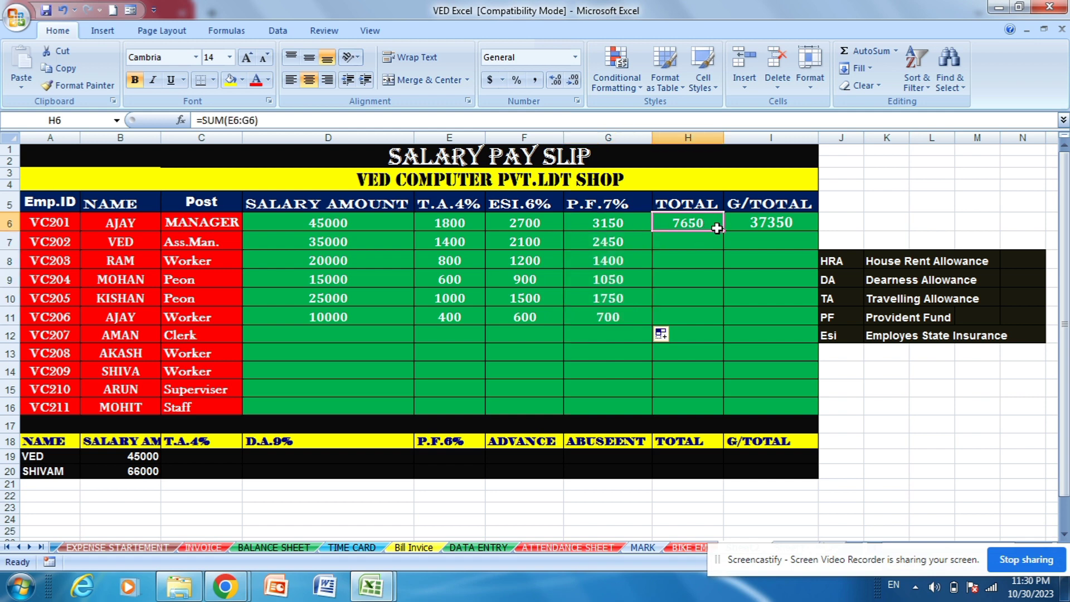
{"action": "double_click", "coordinate": [726, 232]}
{"action": "left_click", "coordinate": [809, 228]}
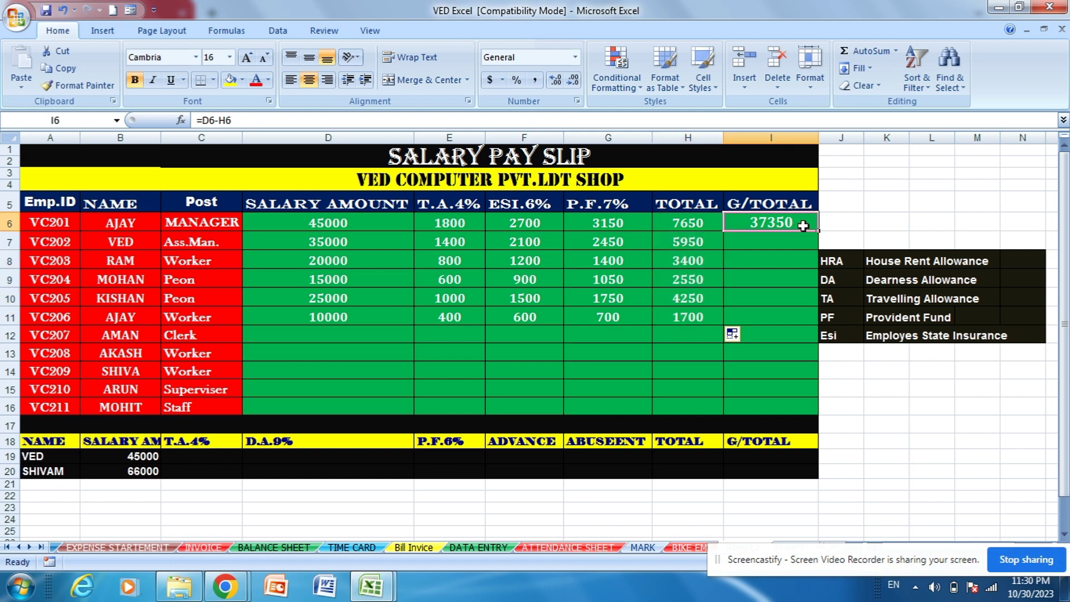
{"action": "double_click", "coordinate": [816, 232]}
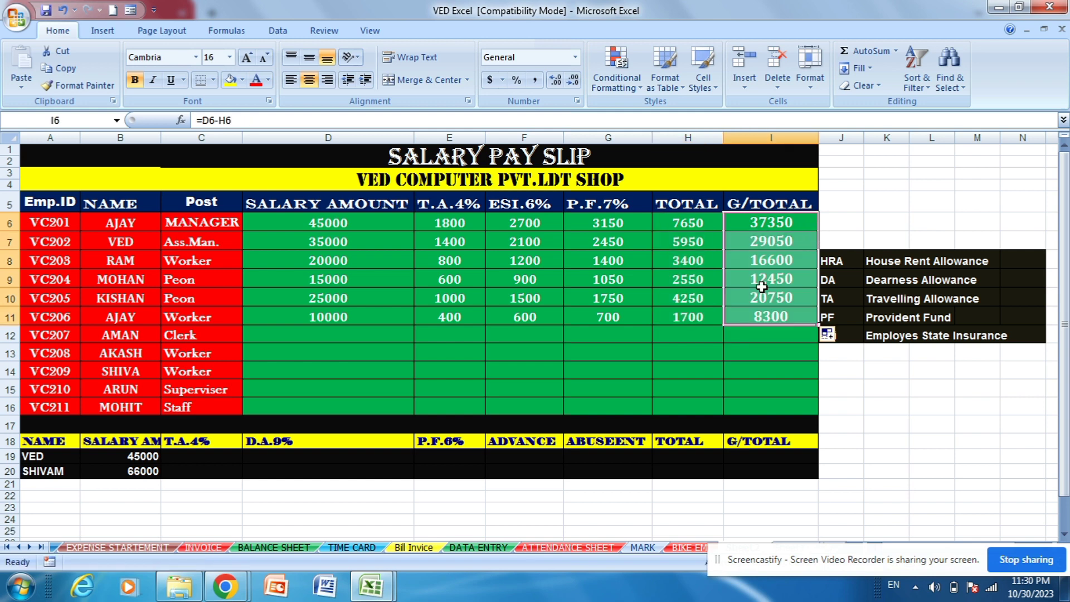
{"action": "left_click", "coordinate": [664, 370]}
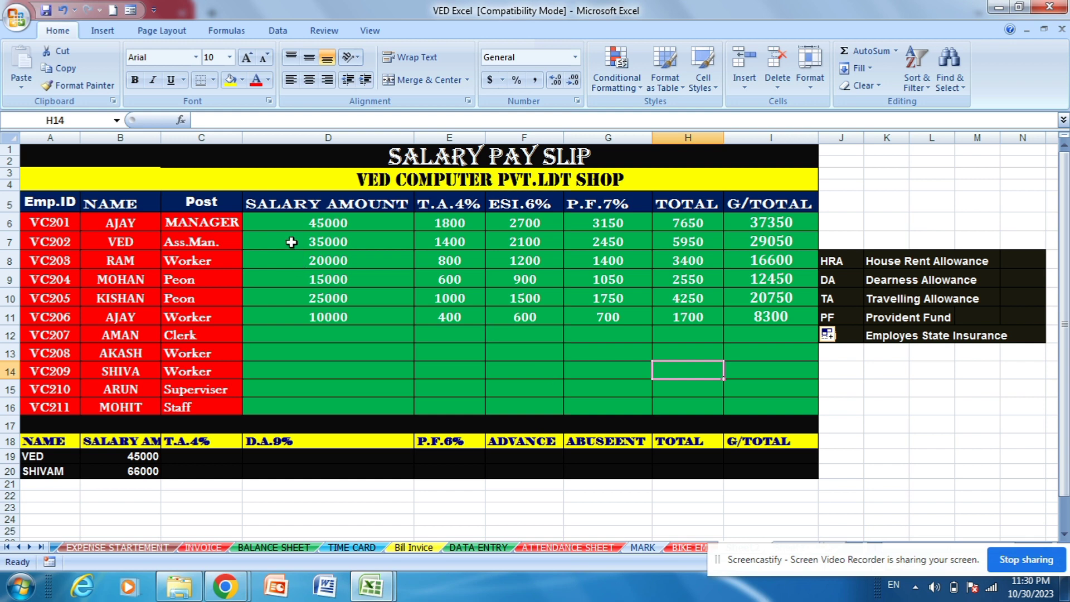
{"action": "left_click_drag", "start_coordinate": [289, 226], "coordinate": [770, 408]}
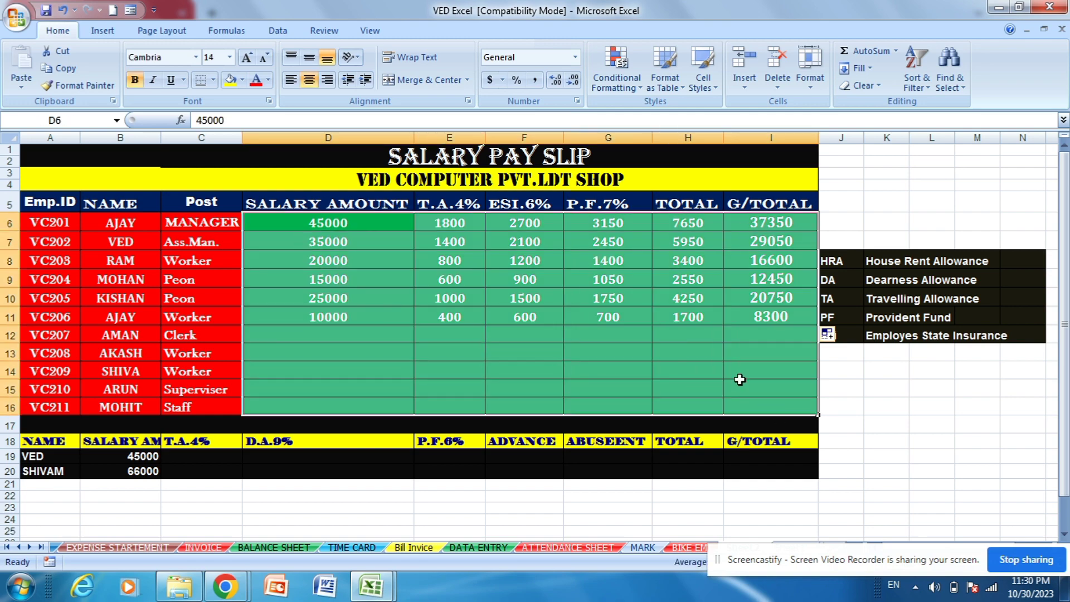
{"action": "left_click", "coordinate": [243, 80]}
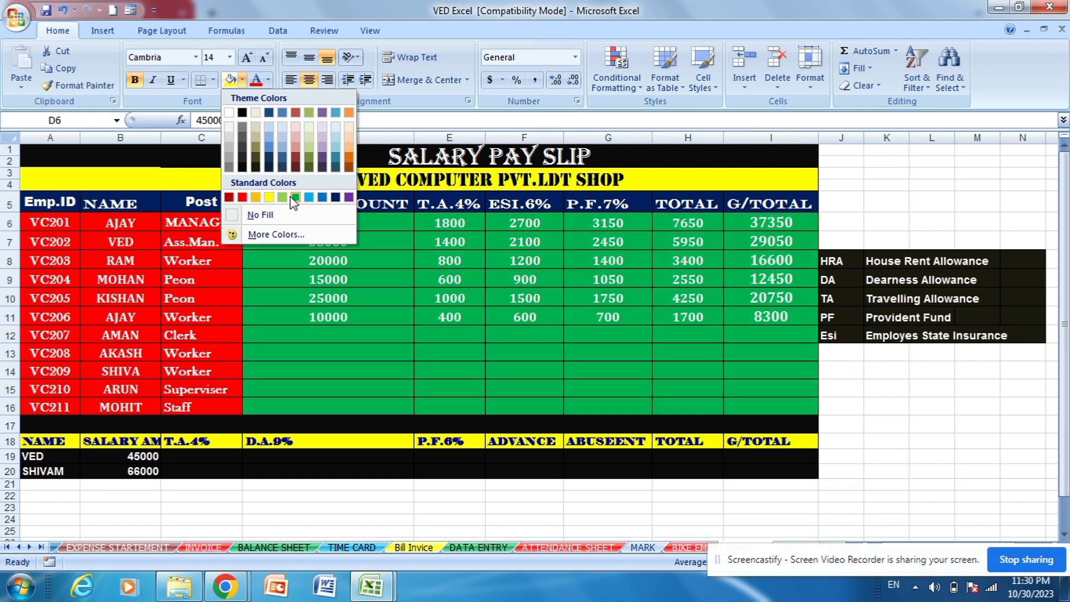
{"action": "left_click", "coordinate": [404, 251]}
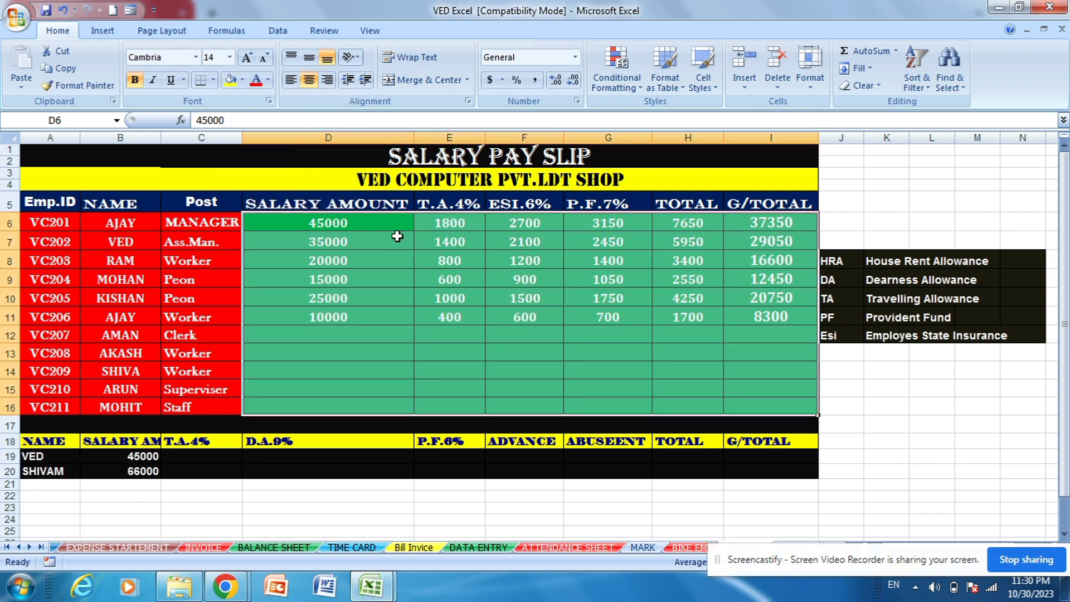
{"action": "left_click", "coordinate": [283, 335]}
Fill the Emp.ID, NAME and Post cells A6:C16 with the standard red colour.
{"action": "left_click_drag", "start_coordinate": [54, 229], "coordinate": [197, 402]}
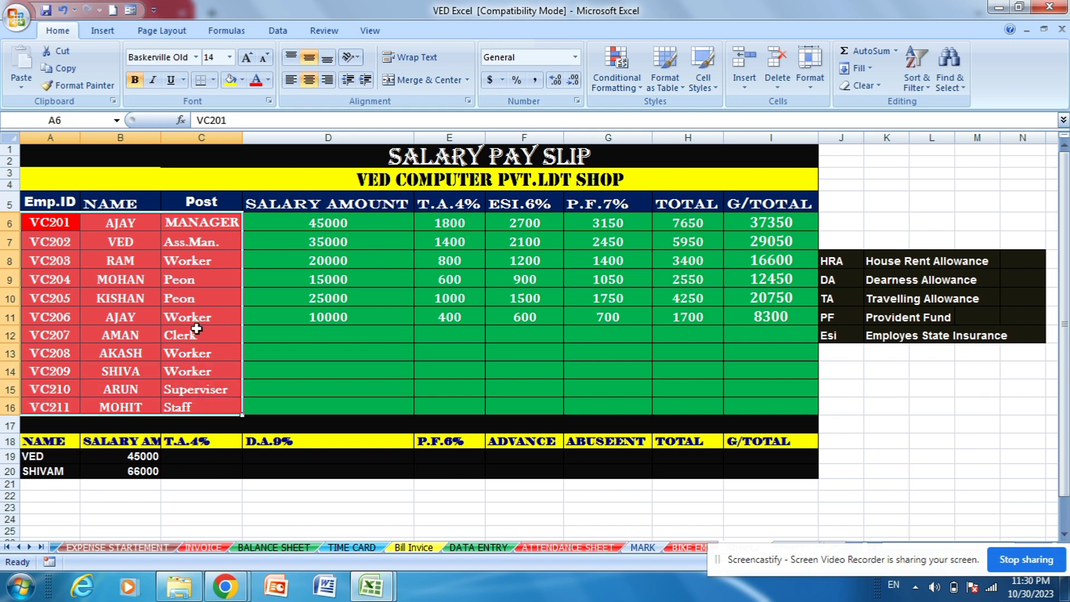
{"action": "left_click", "coordinate": [243, 80]}
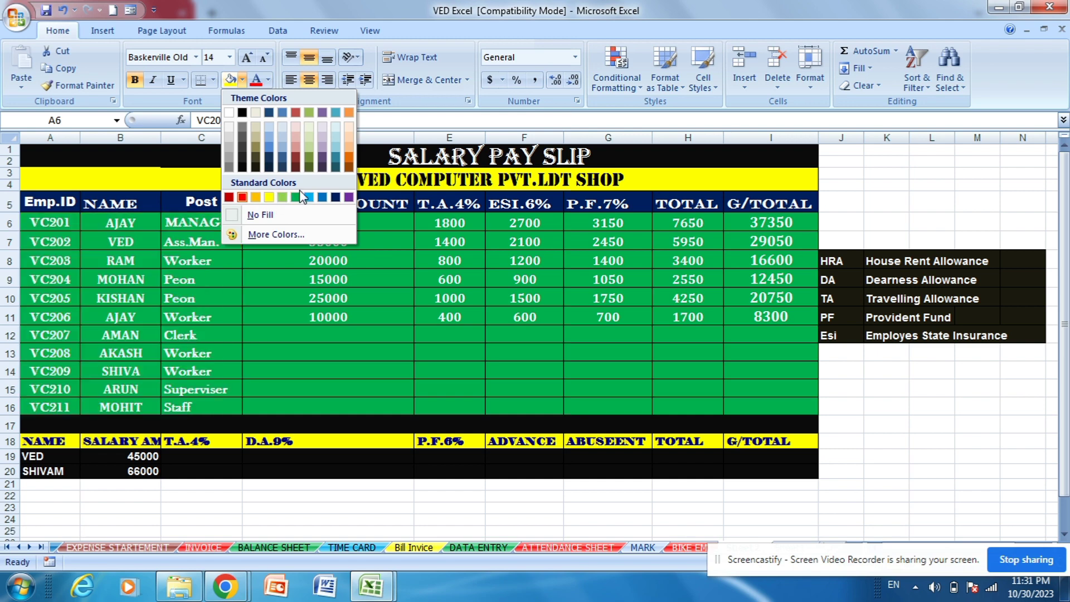
{"action": "left_click", "coordinate": [241, 197]}
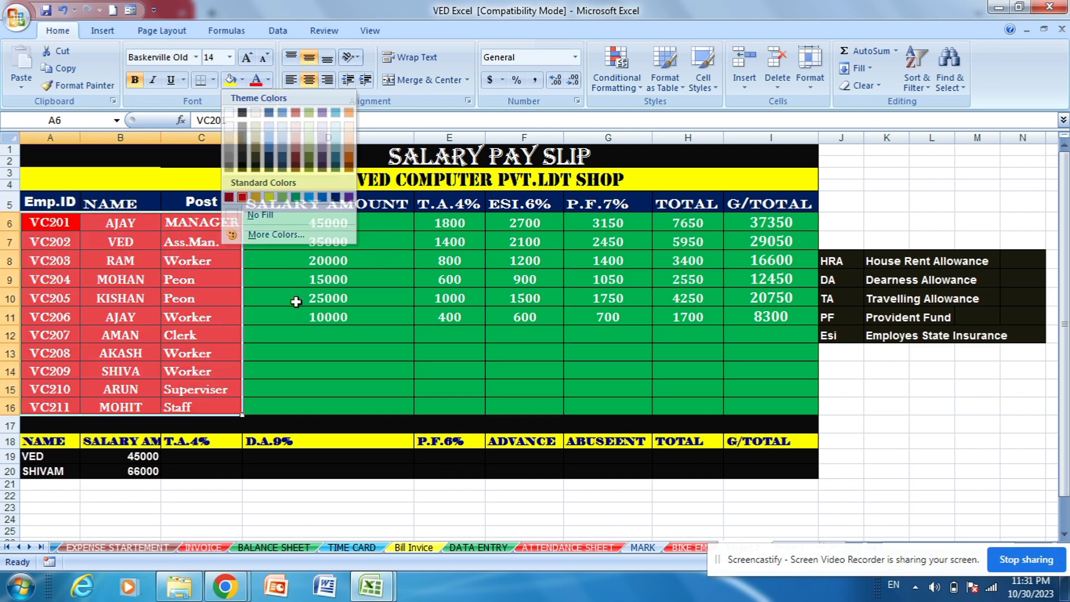
{"action": "left_click", "coordinate": [276, 366]}
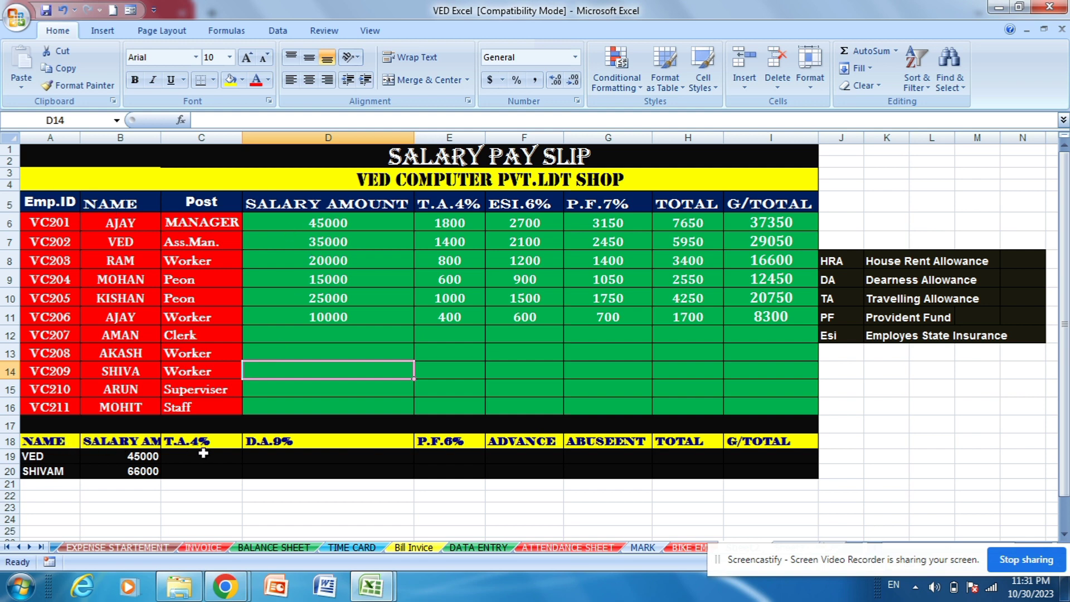
Calculate the 4% T.A. for the lower table's first employee in C19 with the formula =B19*4/100.
{"action": "left_click", "coordinate": [52, 456]}
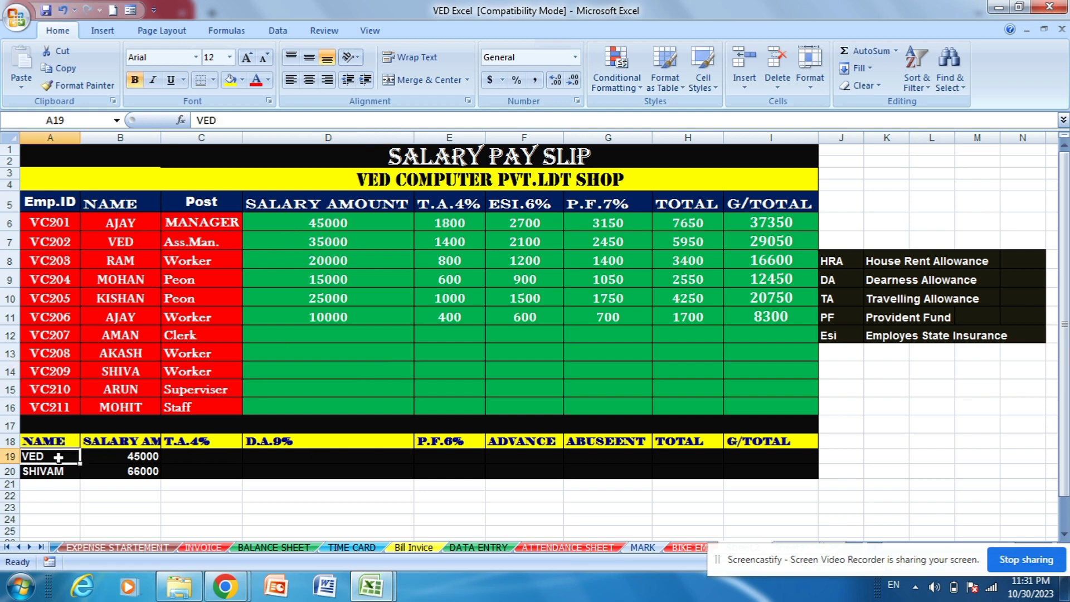
{"action": "left_click", "coordinate": [158, 460]}
{"action": "left_click", "coordinate": [290, 461]}
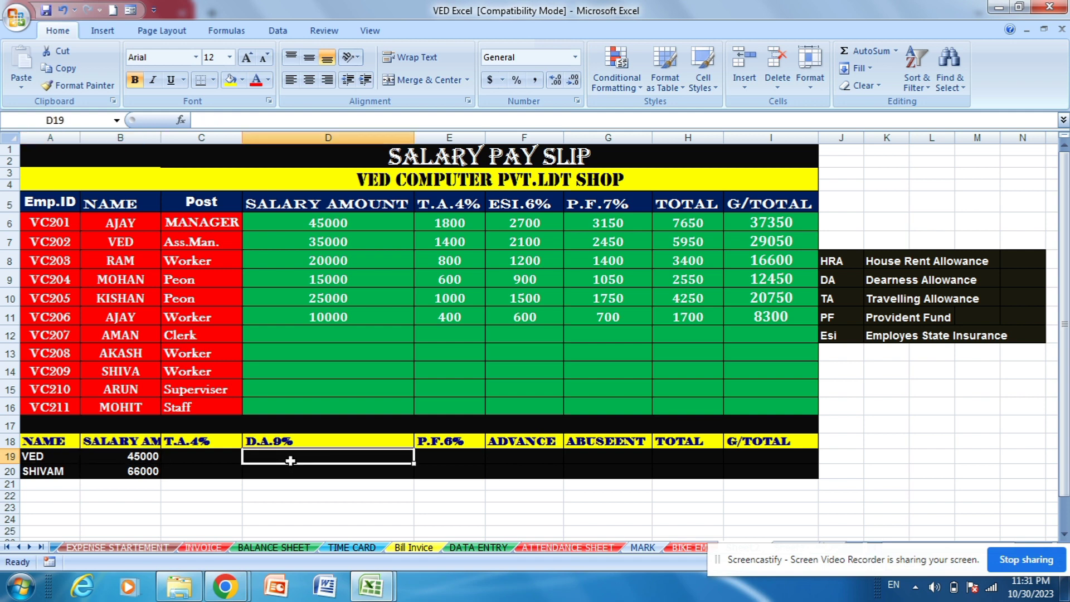
{"action": "left_click", "coordinate": [199, 452]}
{"action": "type", "text": "="}
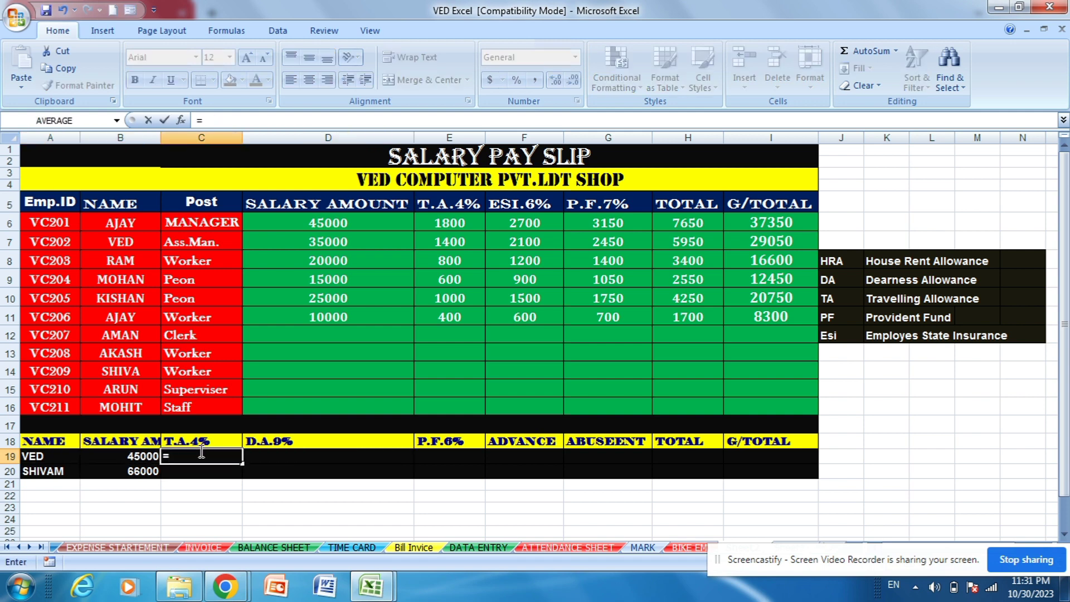
{"action": "left_click", "coordinate": [132, 456]}
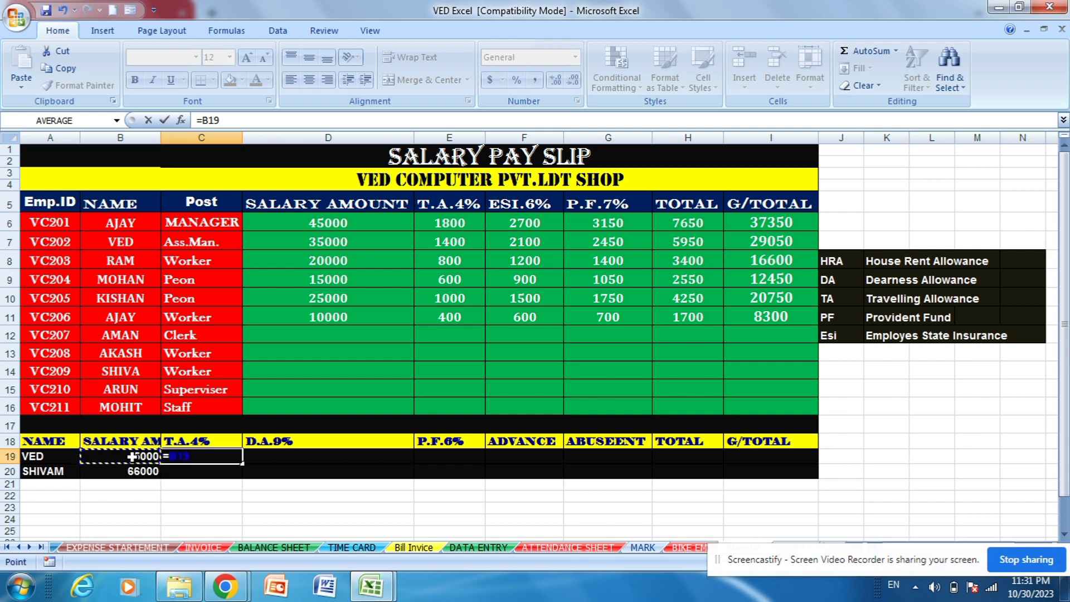
{"action": "type", "text": "*4"}
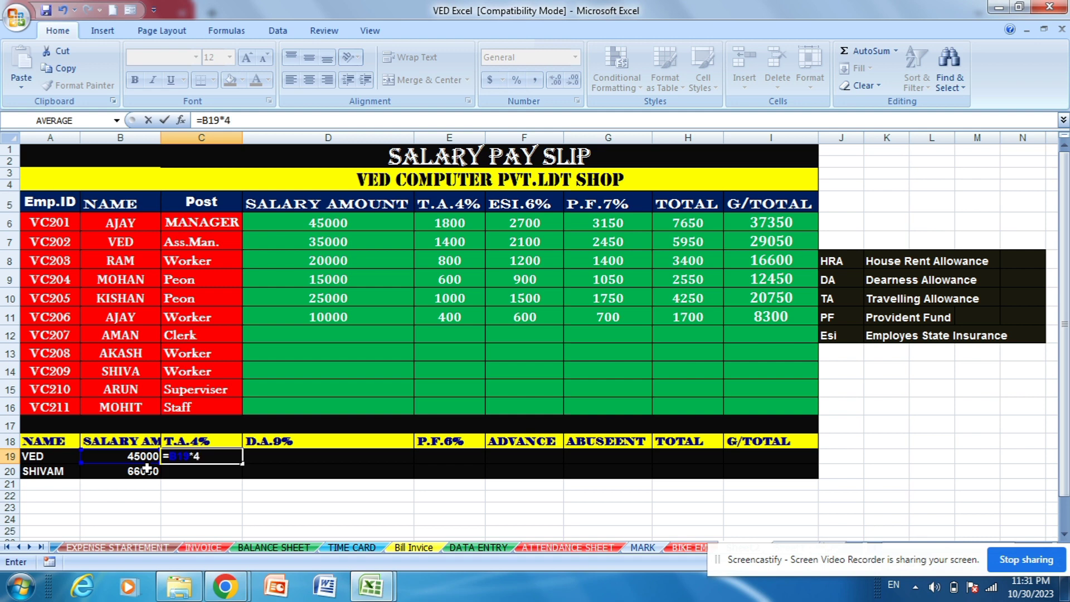
{"action": "type", "text": "/100"}
{"action": "key", "text": "Return"}
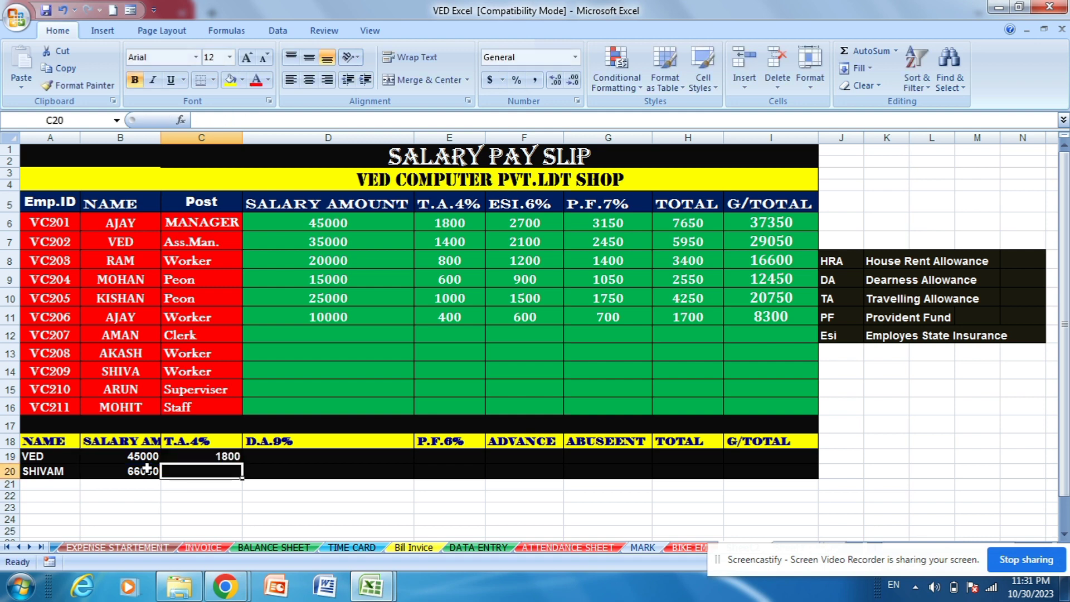
Calculate the same employee's 9% D.A. in D19 with the formula =B19*9/100.
{"action": "left_click", "coordinate": [281, 457]}
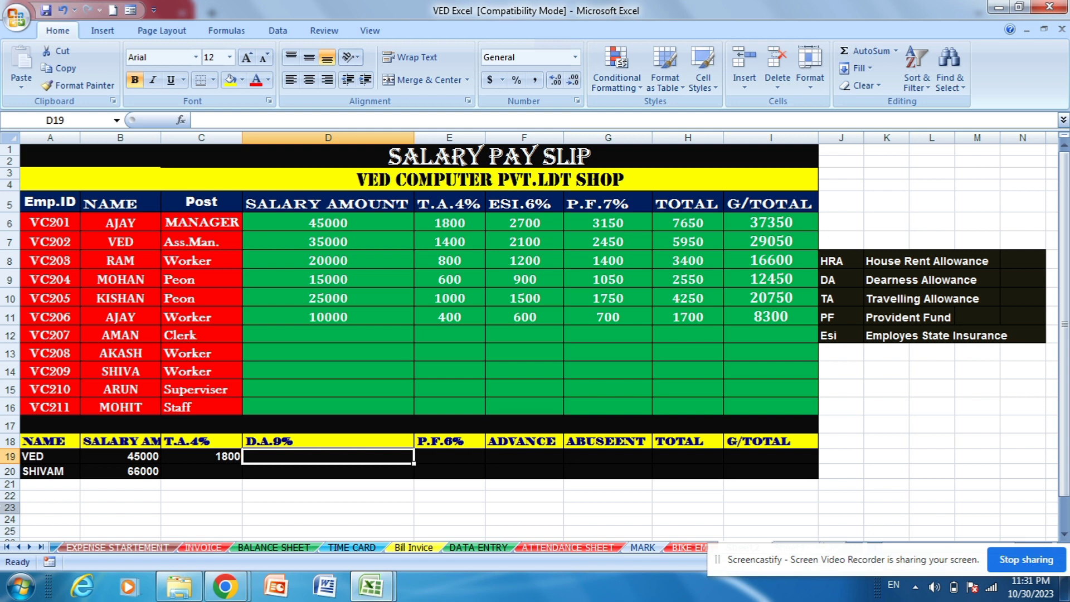
{"action": "type", "text": "="}
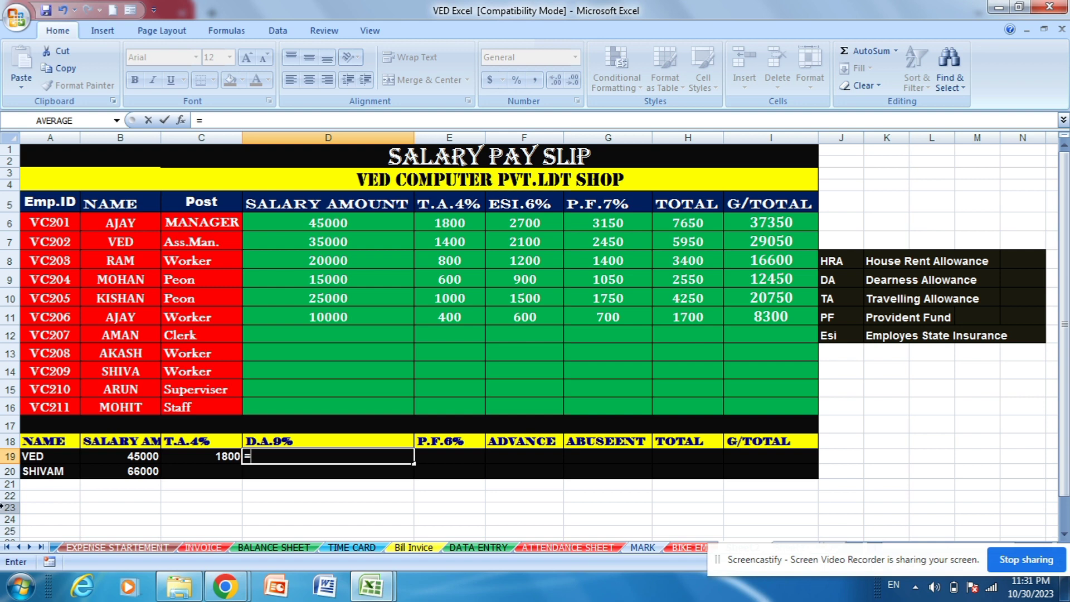
{"action": "left_click", "coordinate": [110, 457]}
{"action": "type", "text": "*"}
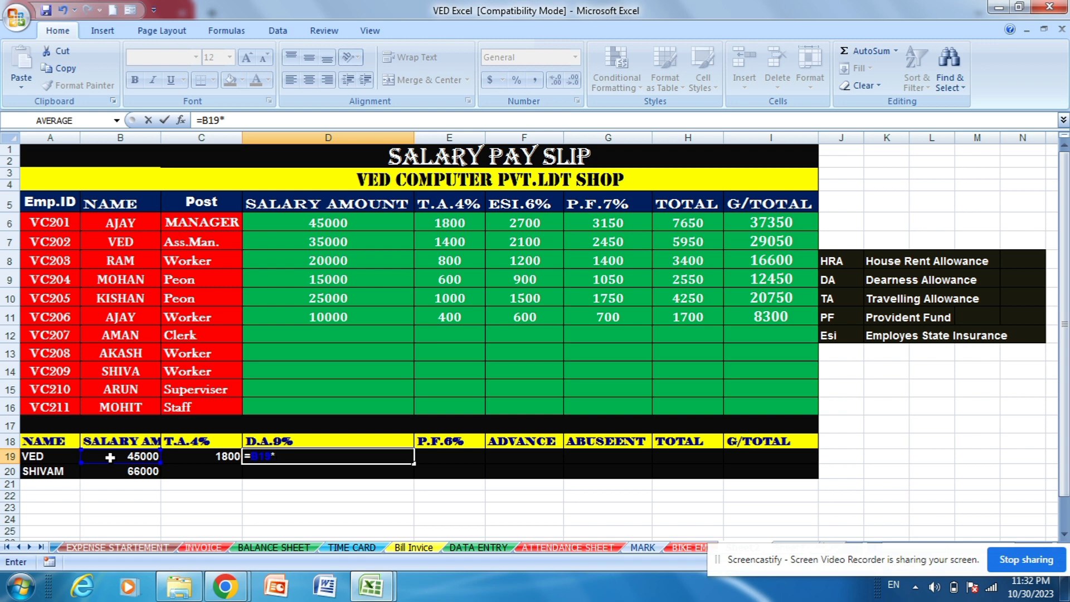
{"action": "type", "text": "9/100"}
{"action": "key", "text": "Return"}
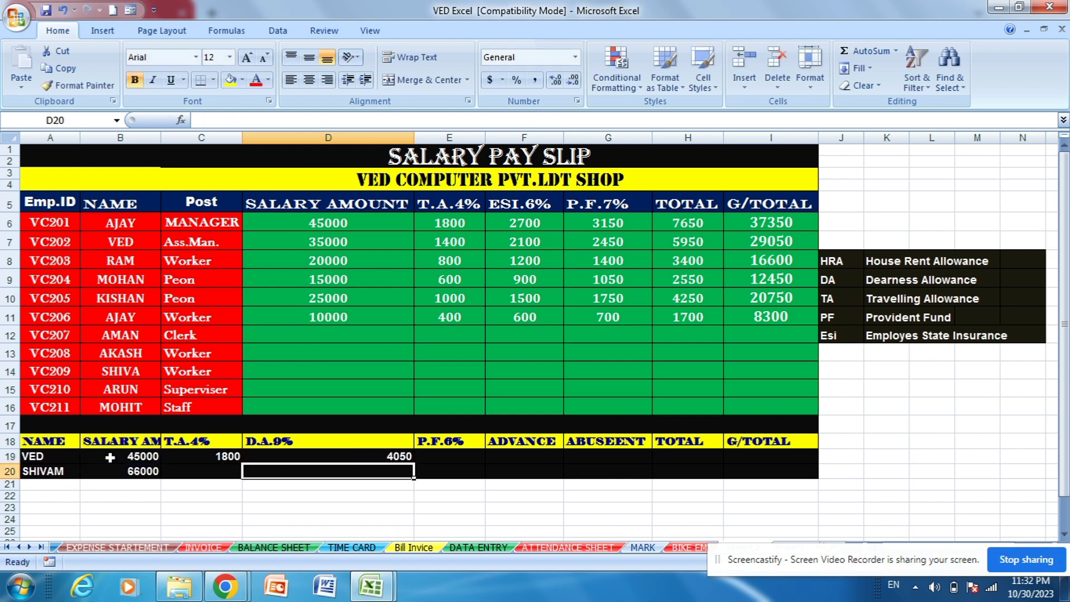
Calculate the 6% P.F. for row 19 in E19 with the formula =B19*6/100.
{"action": "left_click", "coordinate": [458, 454]}
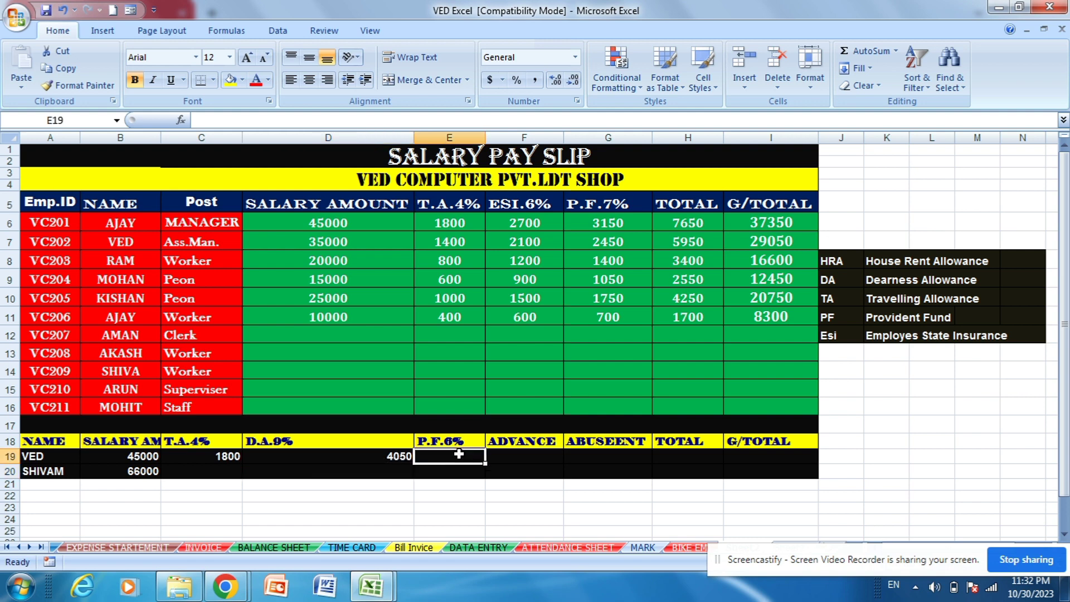
{"action": "type", "text": "="}
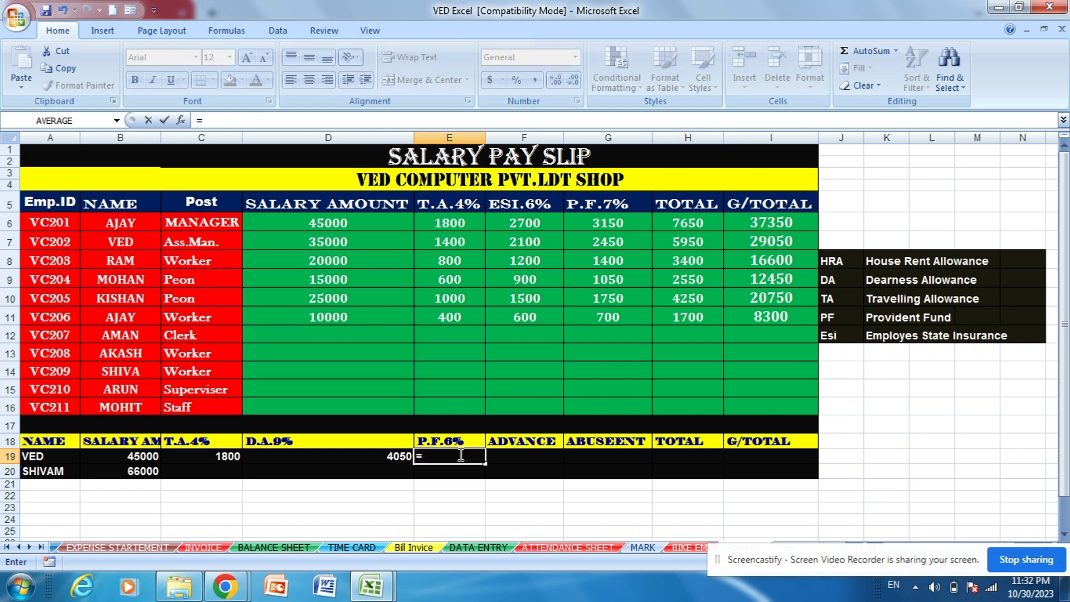
{"action": "left_click", "coordinate": [122, 456]}
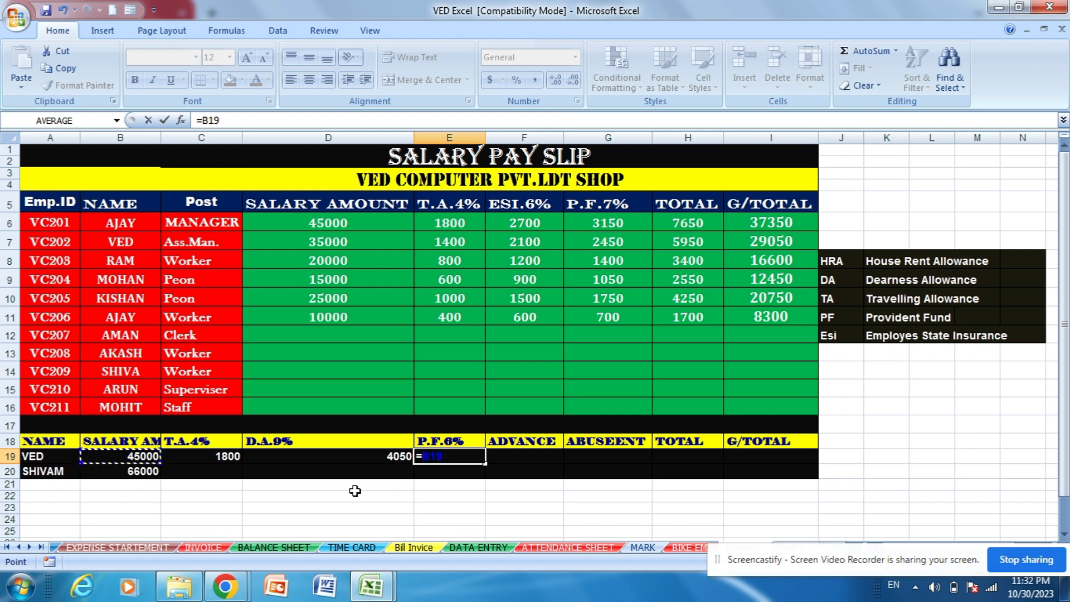
{"action": "type", "text": "*6/100"}
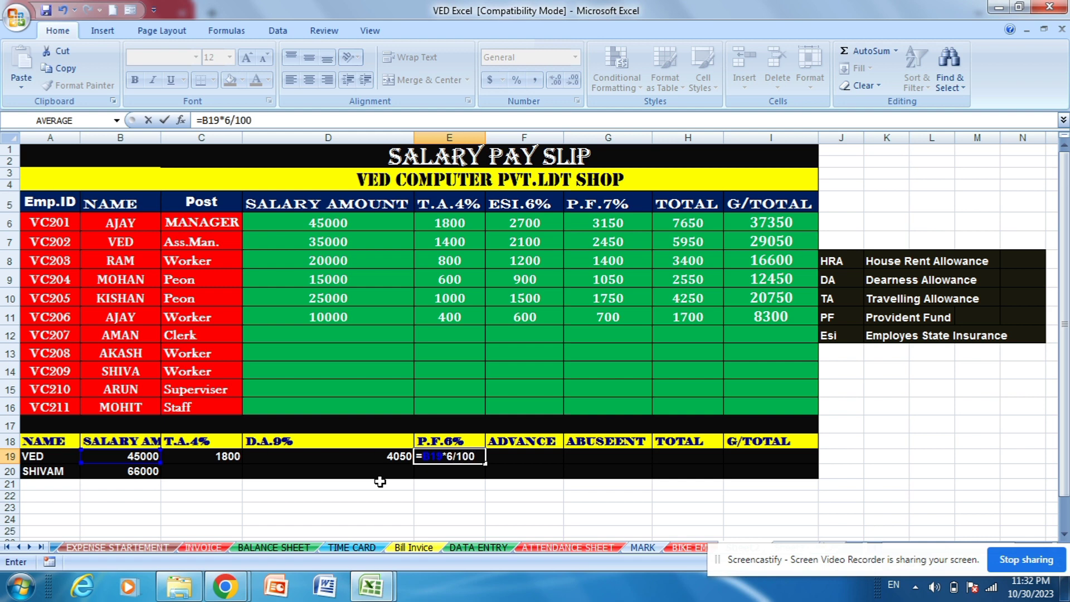
{"action": "key", "text": "Return"}
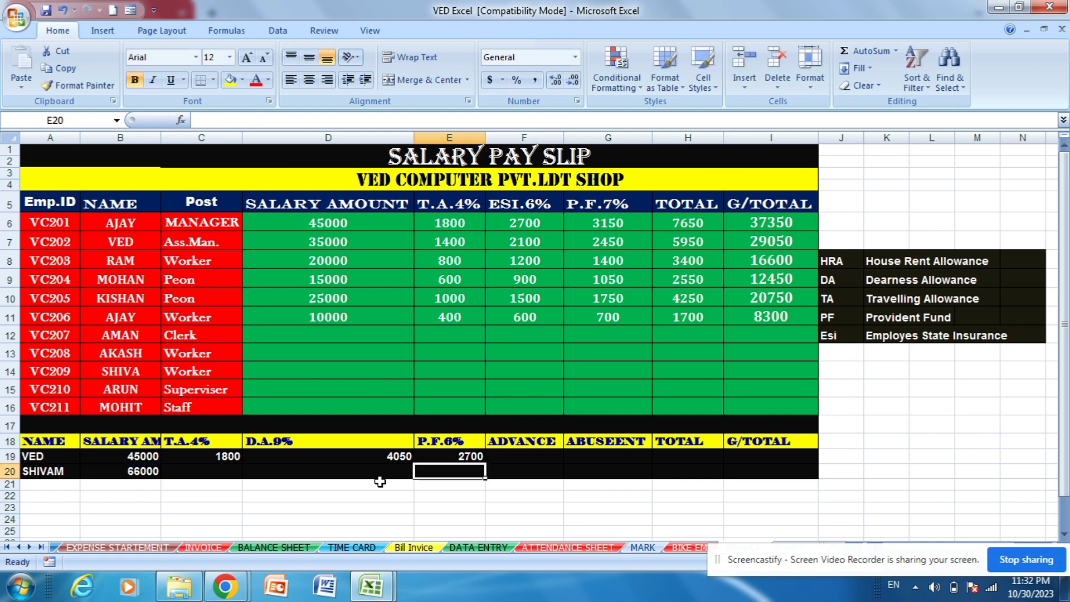
Calculate the ADVANCE in F19 as 25% of the salary amount with the formula =B19*25/100.
{"action": "left_click", "coordinate": [505, 456]}
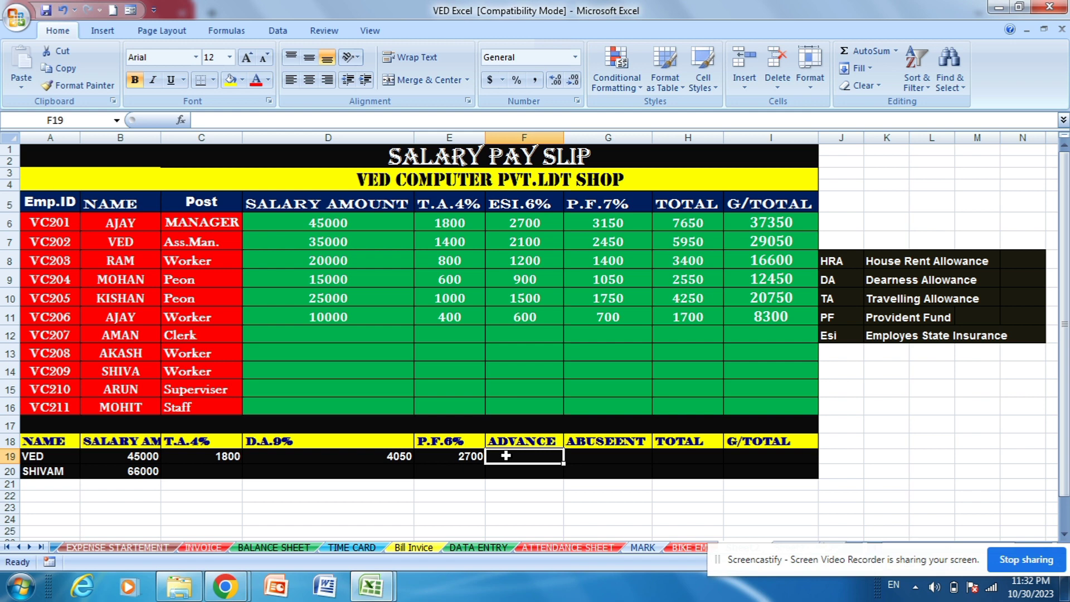
{"action": "type", "text": "="}
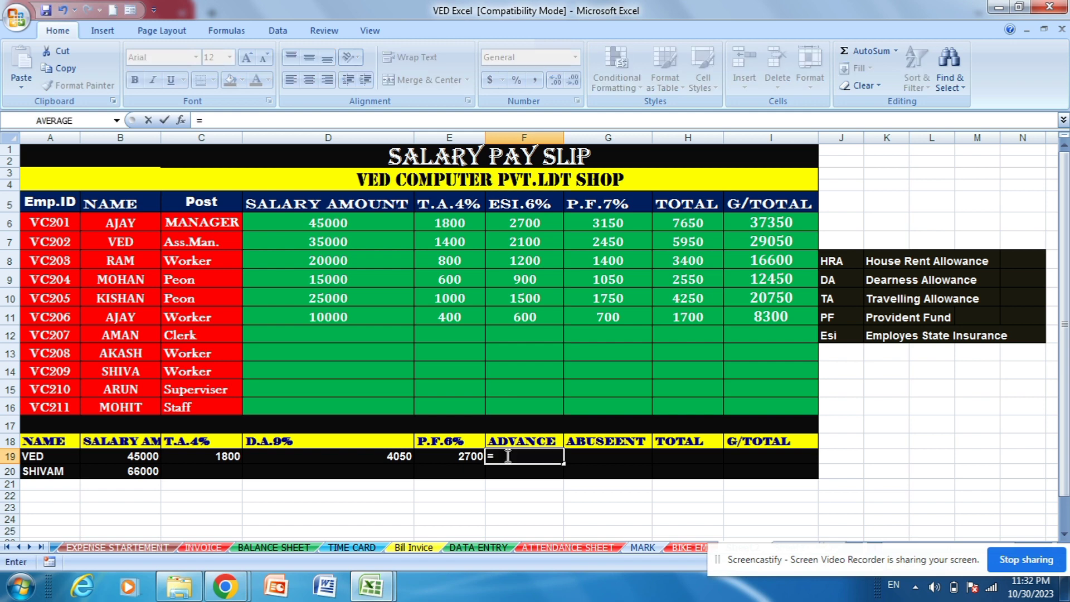
{"action": "left_click", "coordinate": [111, 457]}
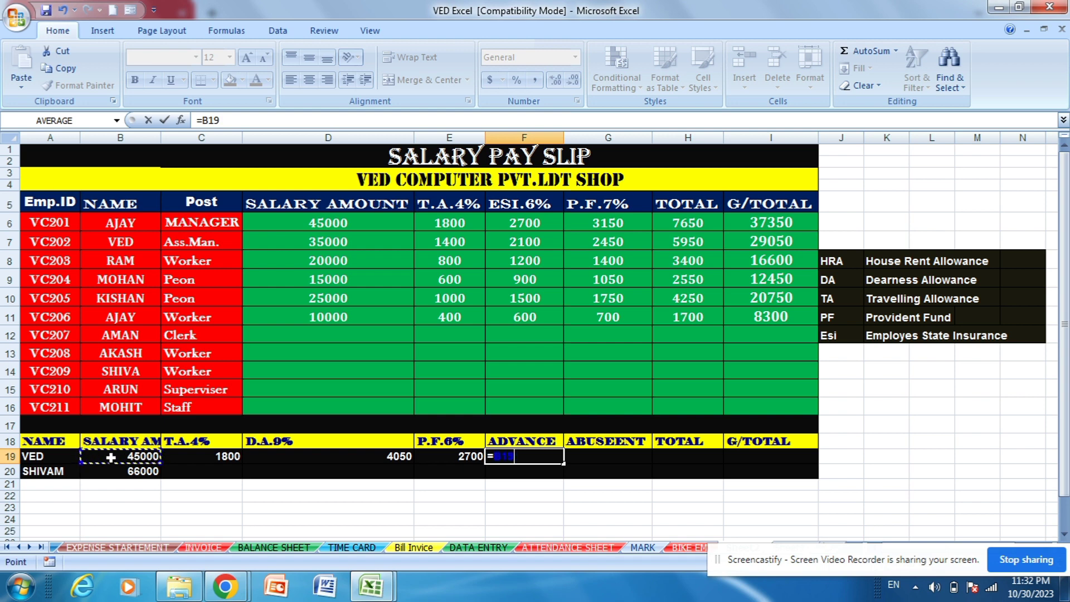
{"action": "type", "text": "*25/100"}
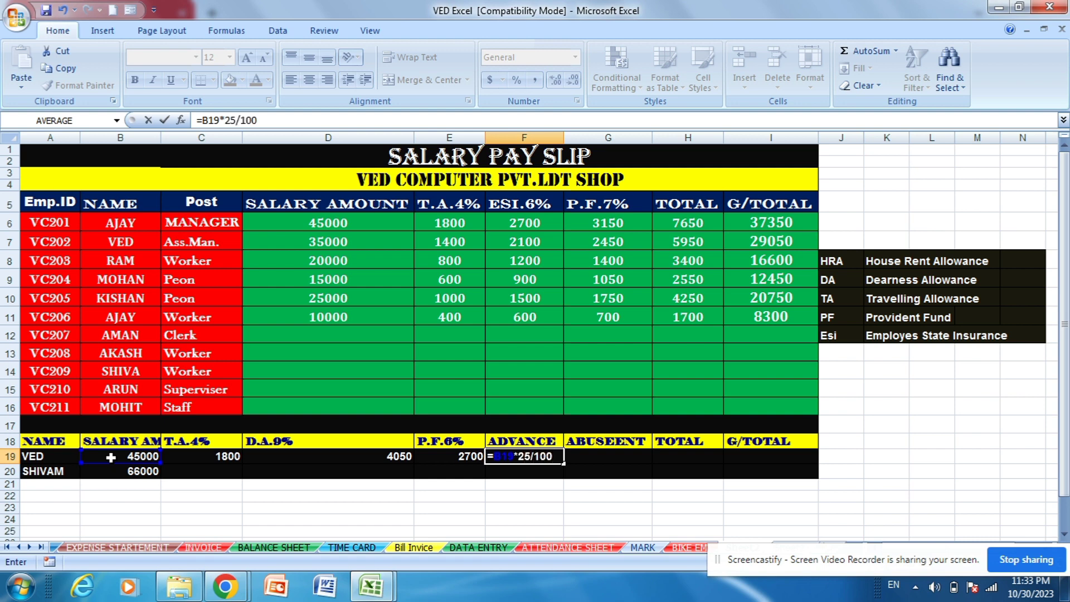
{"action": "key", "text": "Return"}
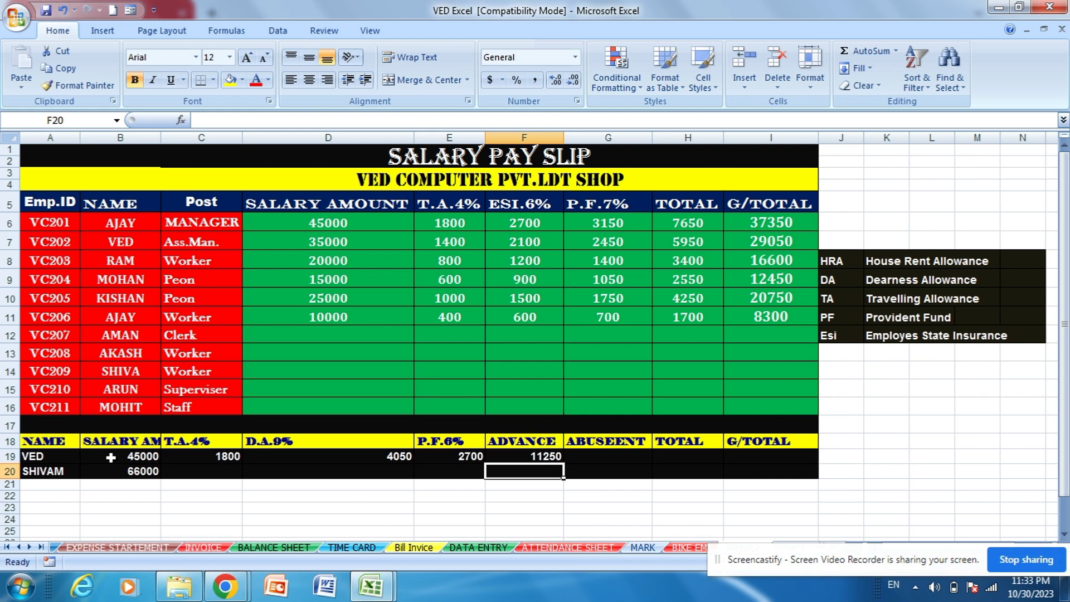
Calculate the deduction for seven days of absence in G19 with the formula =B19*7/30.
{"action": "left_click", "coordinate": [627, 460]}
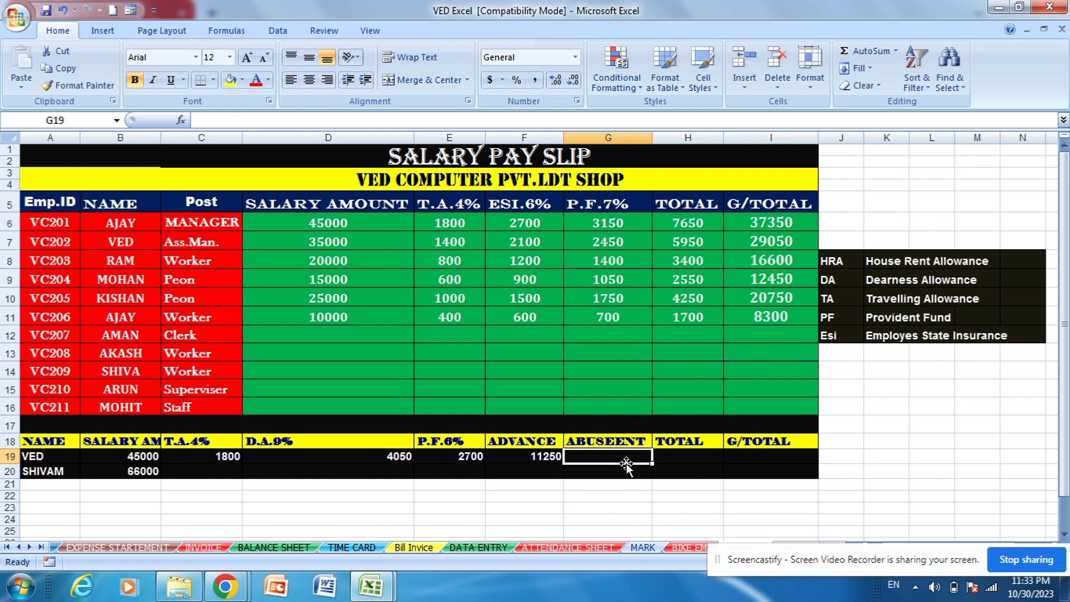
{"action": "type", "text": "="}
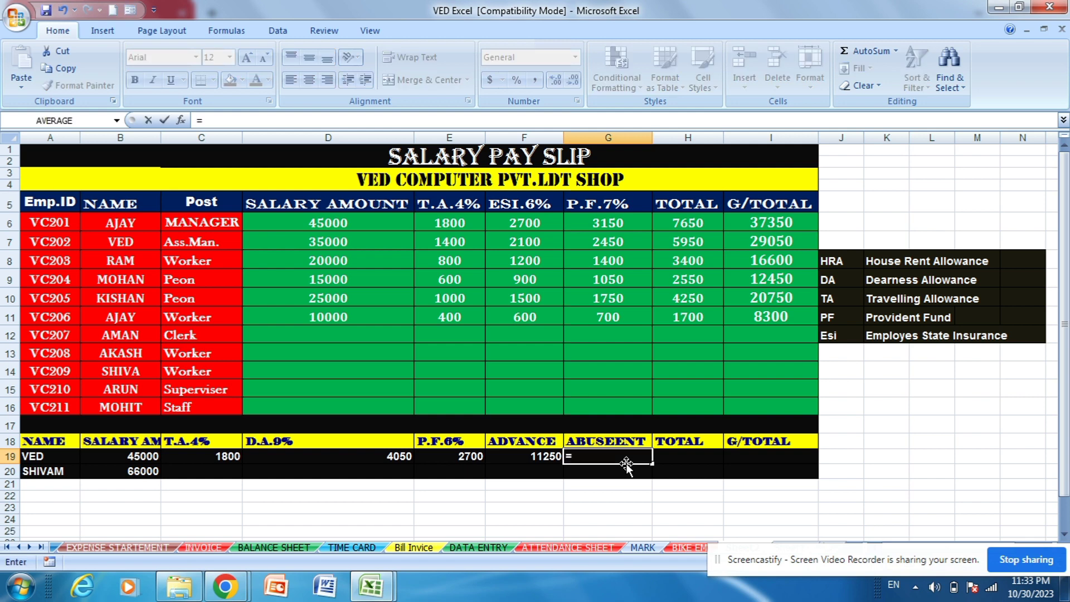
{"action": "left_click", "coordinate": [116, 458]}
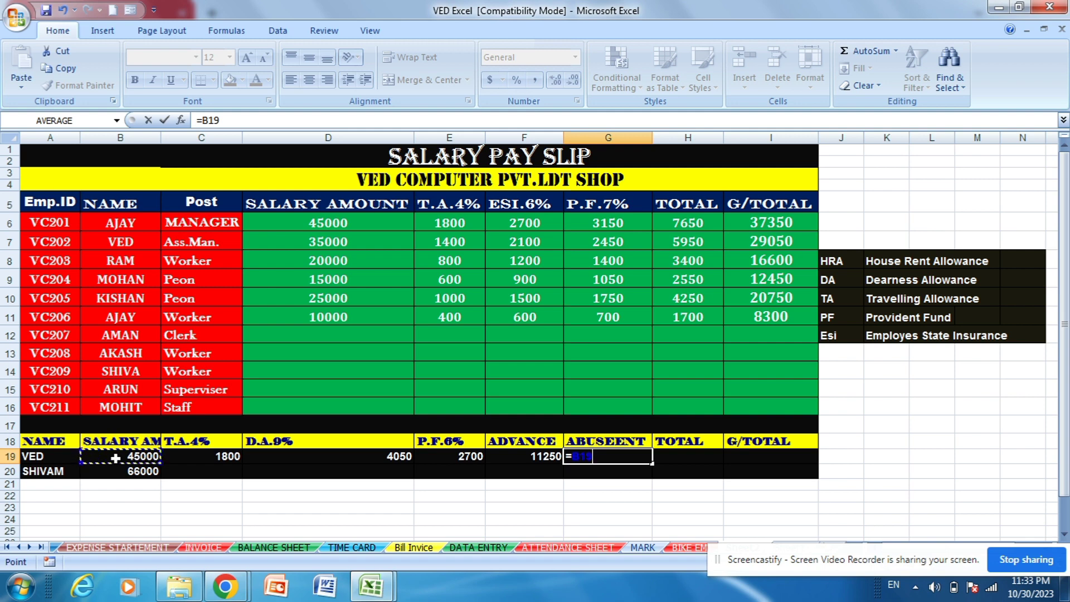
{"action": "type", "text": "*7/30"}
{"action": "key", "text": "Return"}
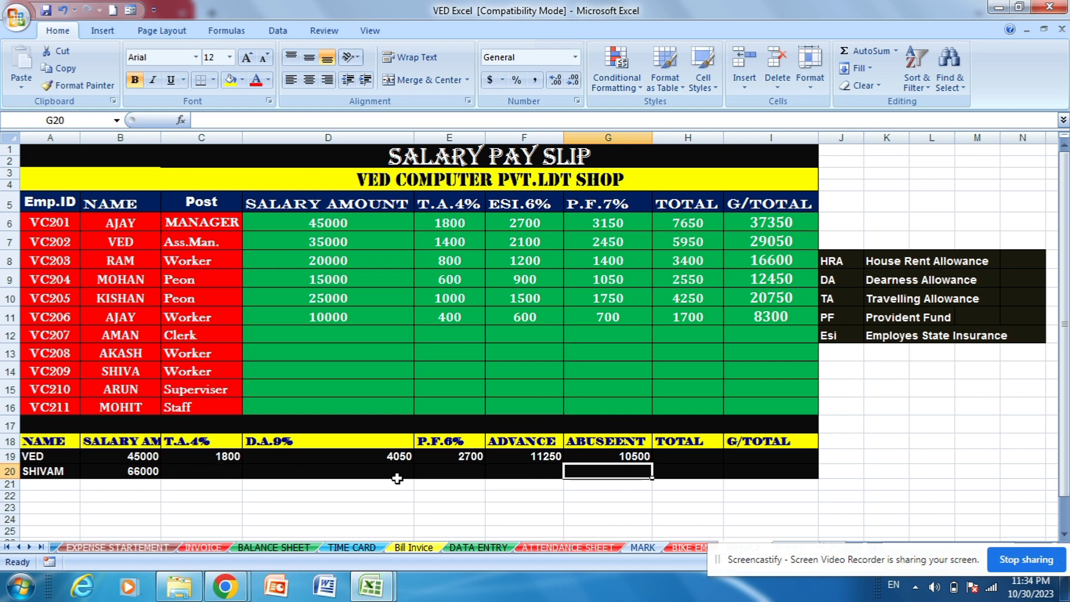
Total the row 19 amounts from T.A. through ABUSEENT in H19 with the formula =SUM(C19:G19).
{"action": "left_click", "coordinate": [691, 461]}
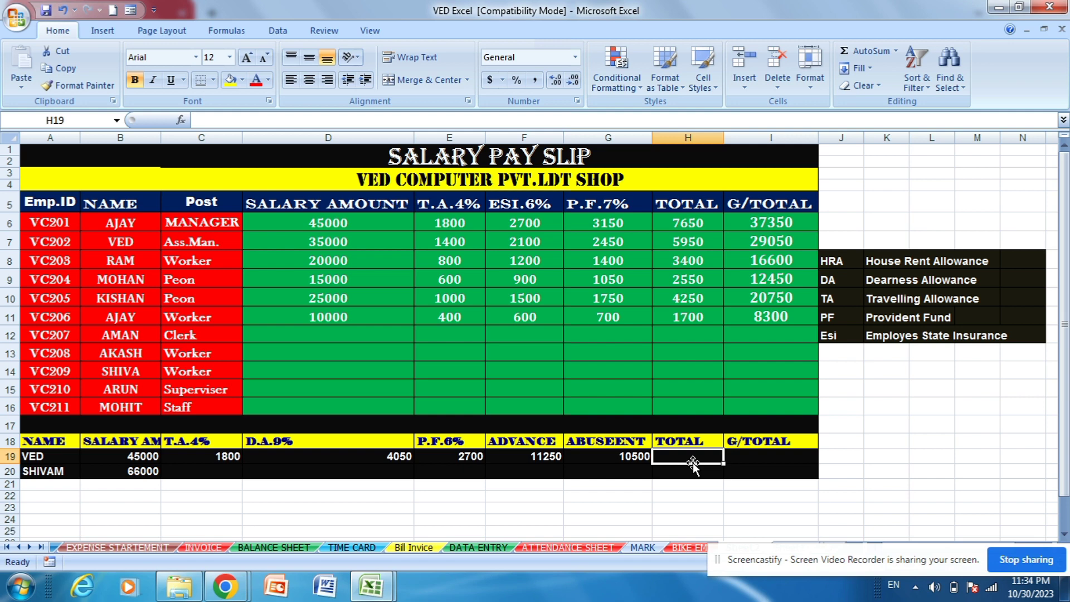
{"action": "type", "text": "=s"}
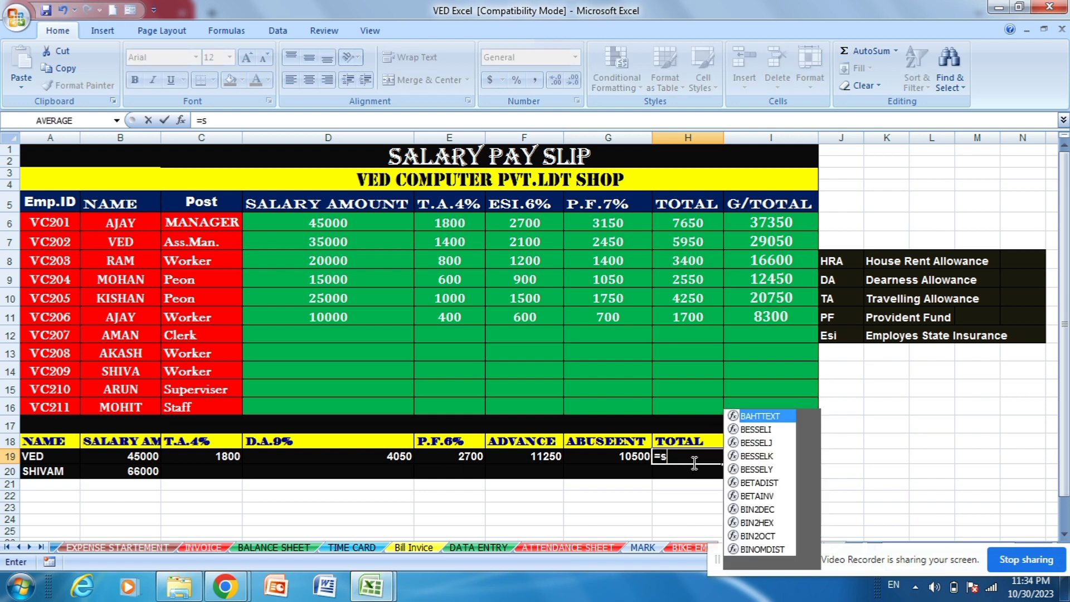
{"action": "type", "text": "um"}
{"action": "key", "text": "Tab"}
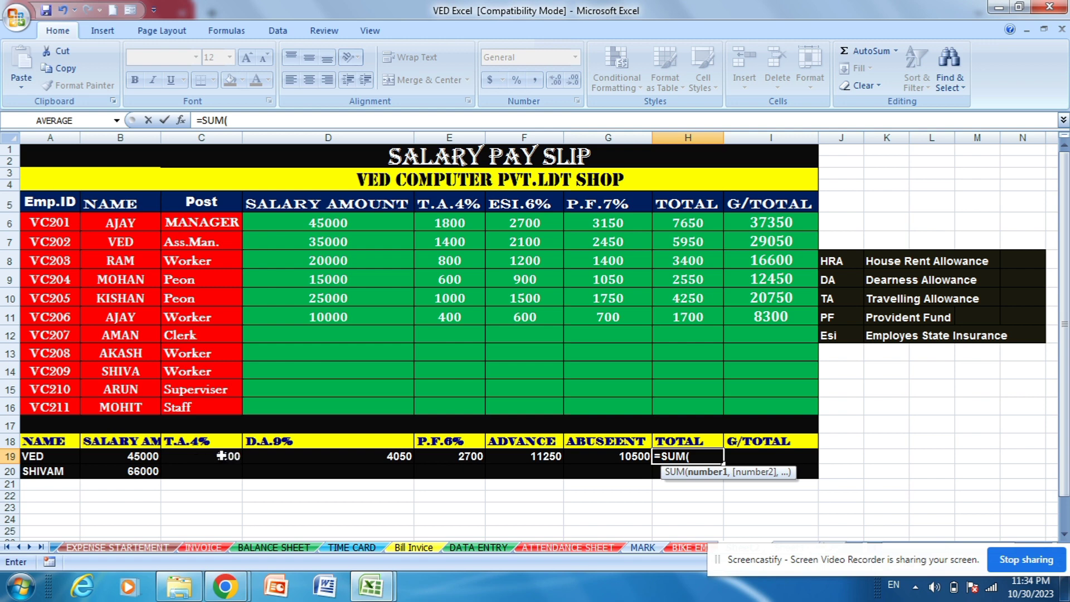
{"action": "left_click_drag", "start_coordinate": [220, 456], "coordinate": [636, 455]}
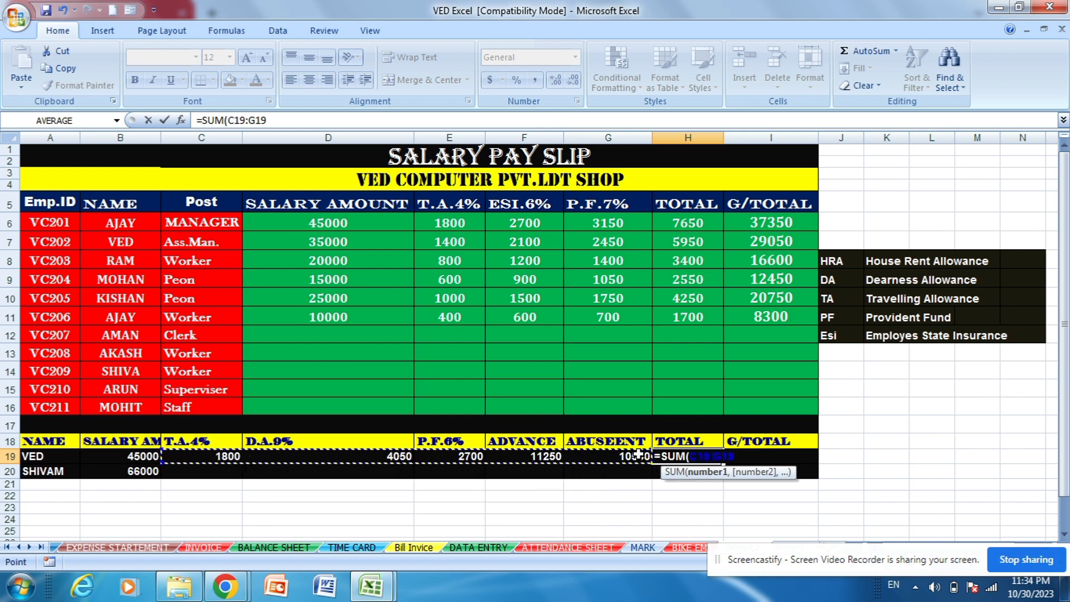
{"action": "type", "text": ")"}
{"action": "key", "text": "Return"}
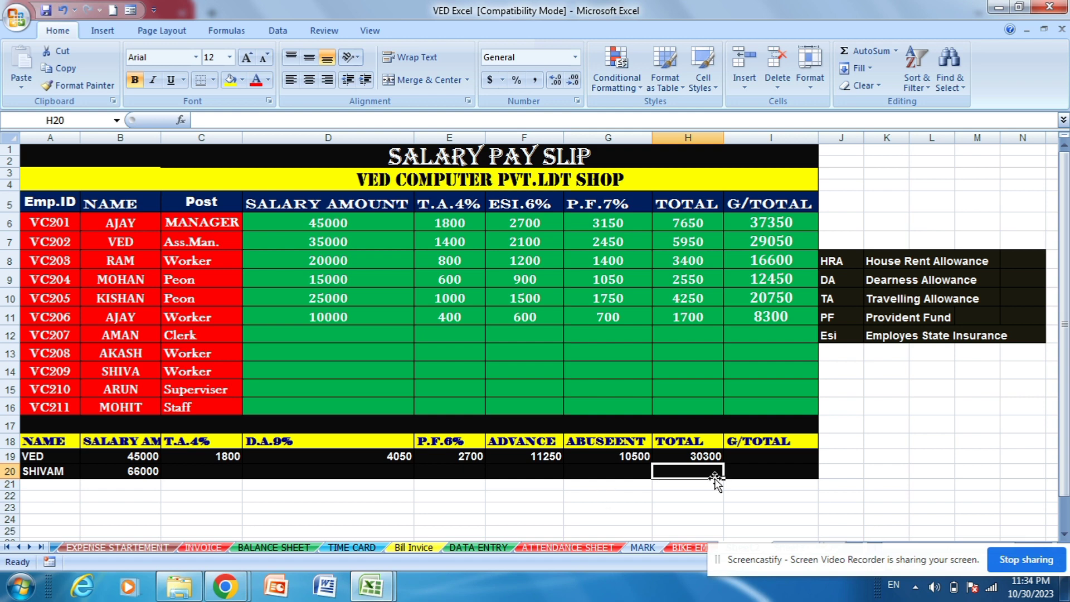
Calculate the row 19 grand total in I19 by subtracting the total from the salary amount with =B19-H19.
{"action": "left_click", "coordinate": [752, 455]}
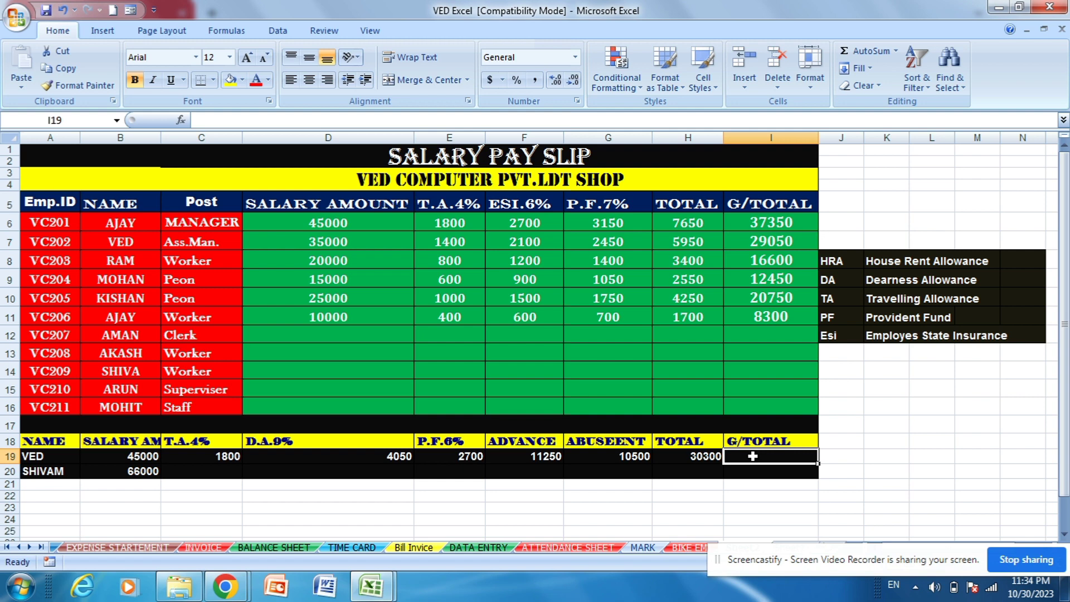
{"action": "type", "text": "="}
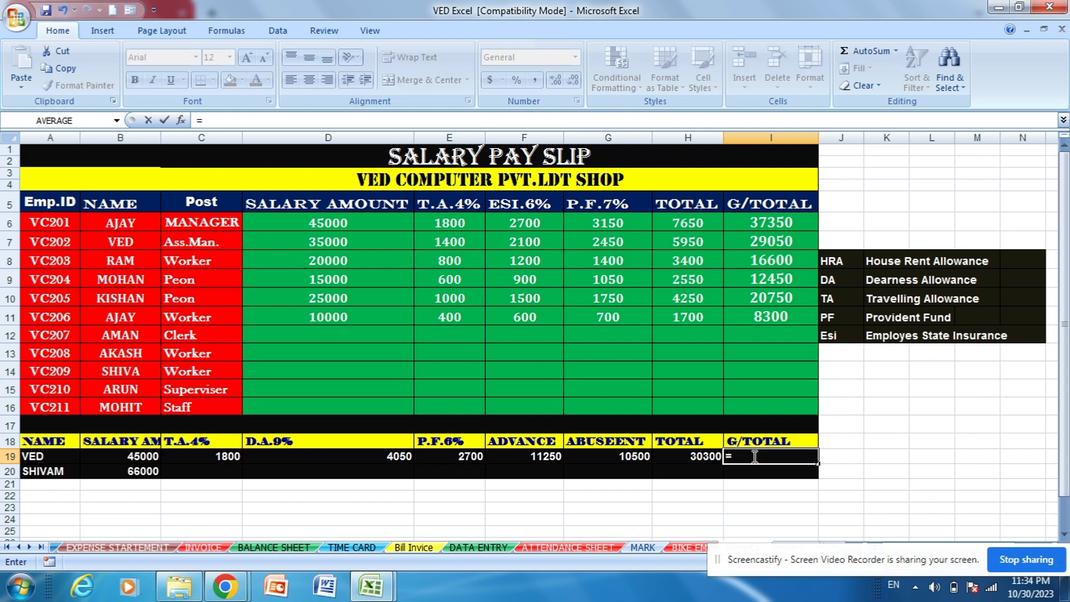
{"action": "left_click", "coordinate": [132, 455]}
{"action": "type", "text": "-"}
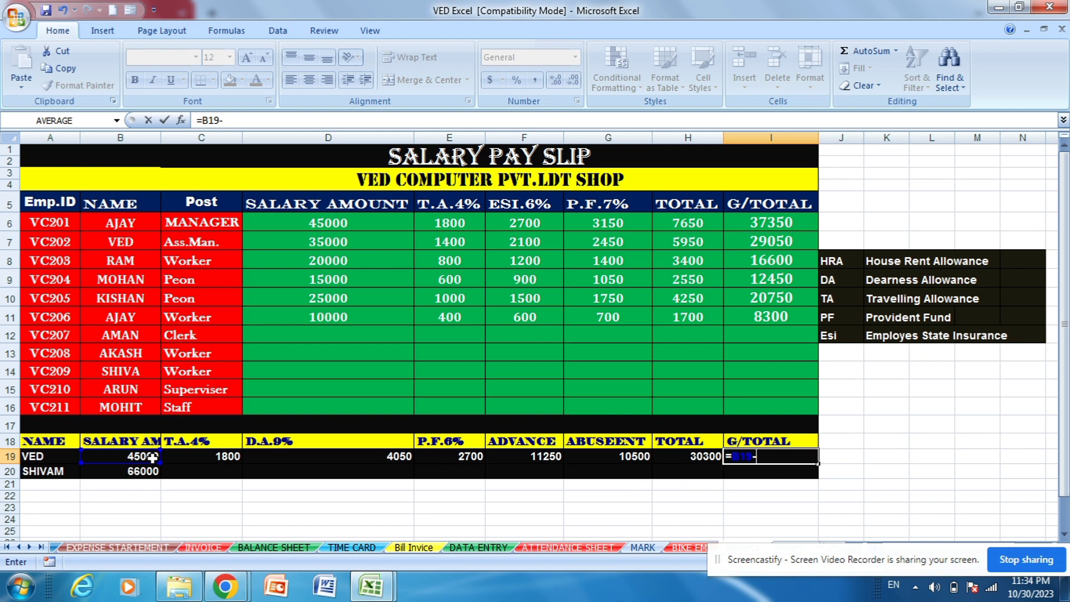
{"action": "left_click", "coordinate": [705, 457]}
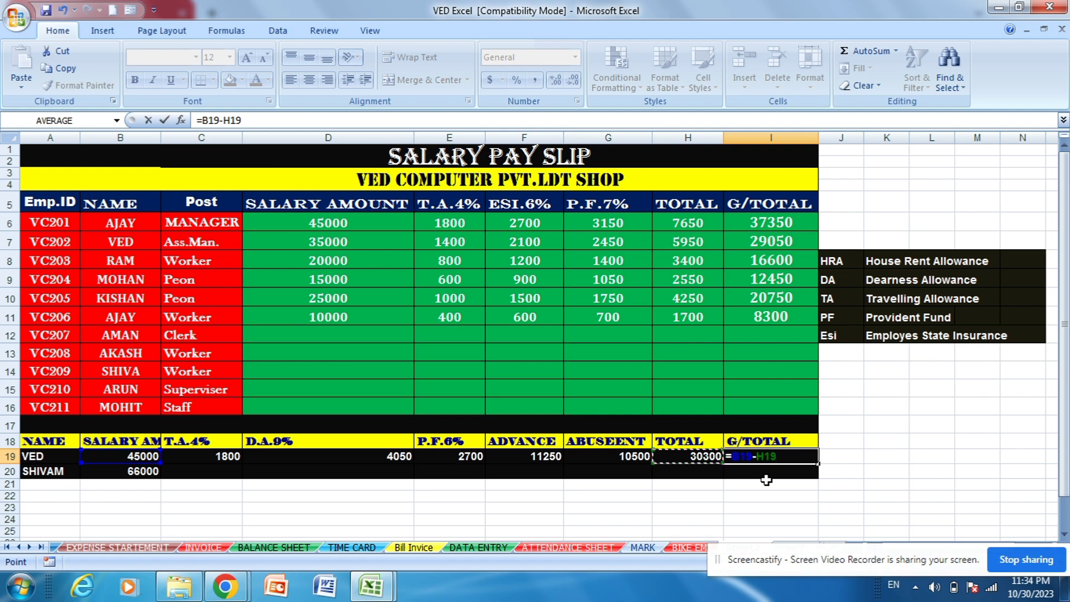
{"action": "key", "text": "Return"}
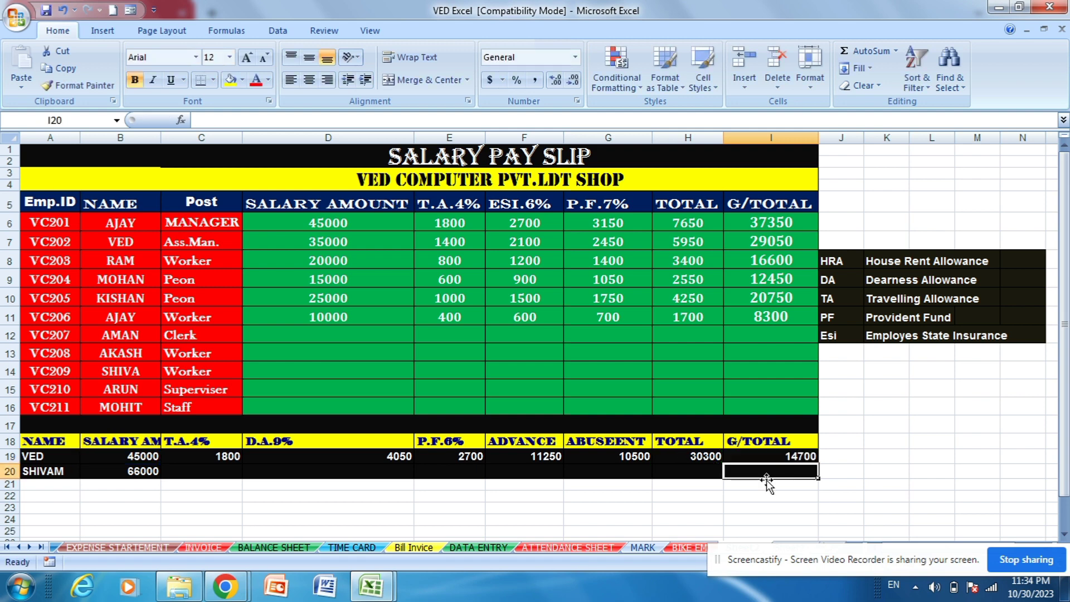
{"action": "left_click", "coordinate": [849, 457]}
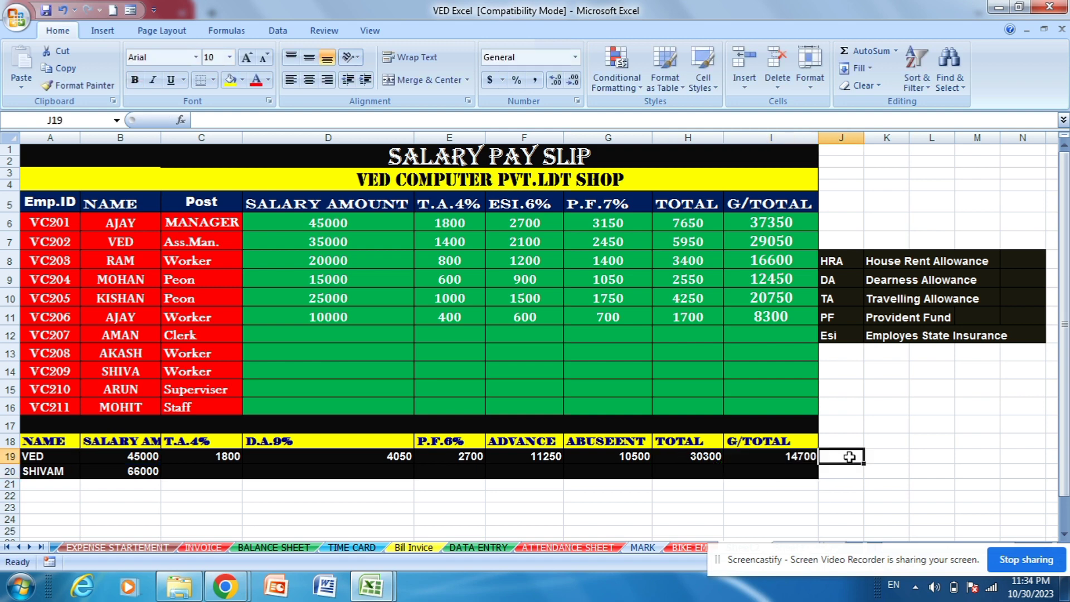